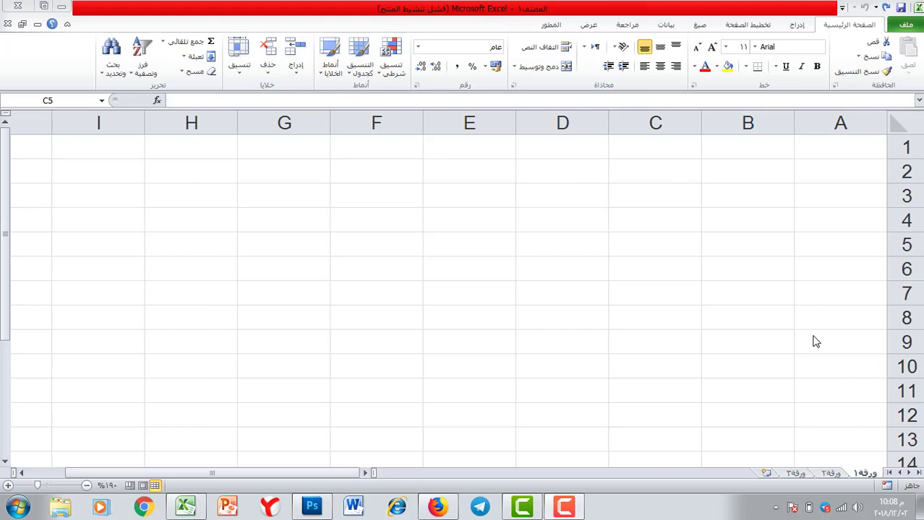
# Type a two-part full name into H3 and autofit column H to fit it
pyautogui.click(202, 194)
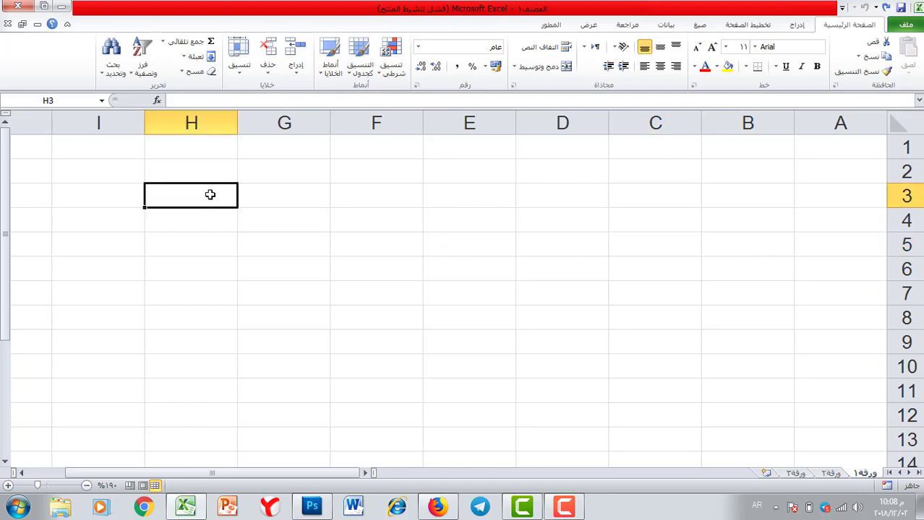
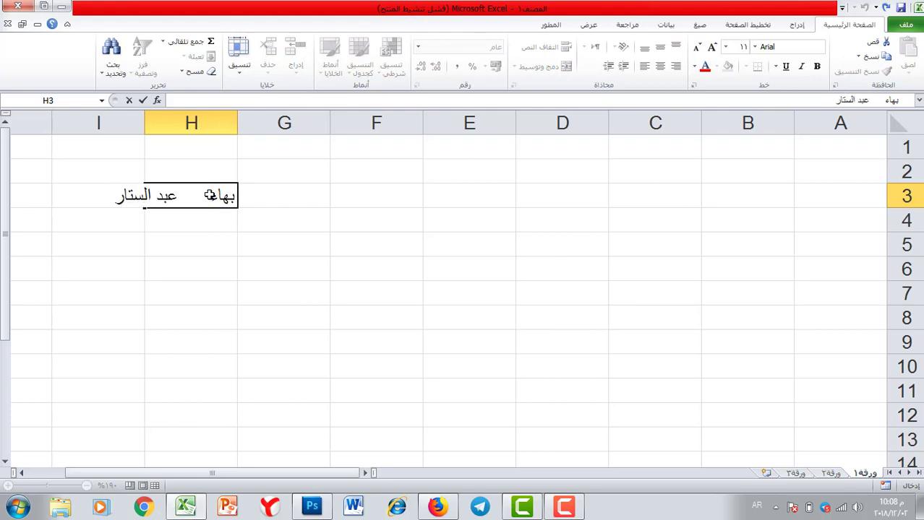
pyautogui.doubleClick(144, 120)
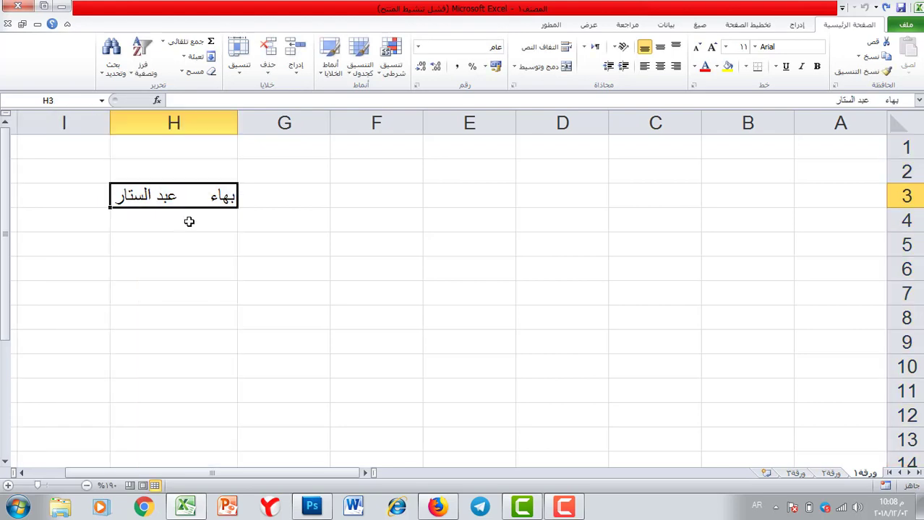
# Edit the H3 name to put extra spaces between its two parts
pyautogui.doubleClick(193, 196)
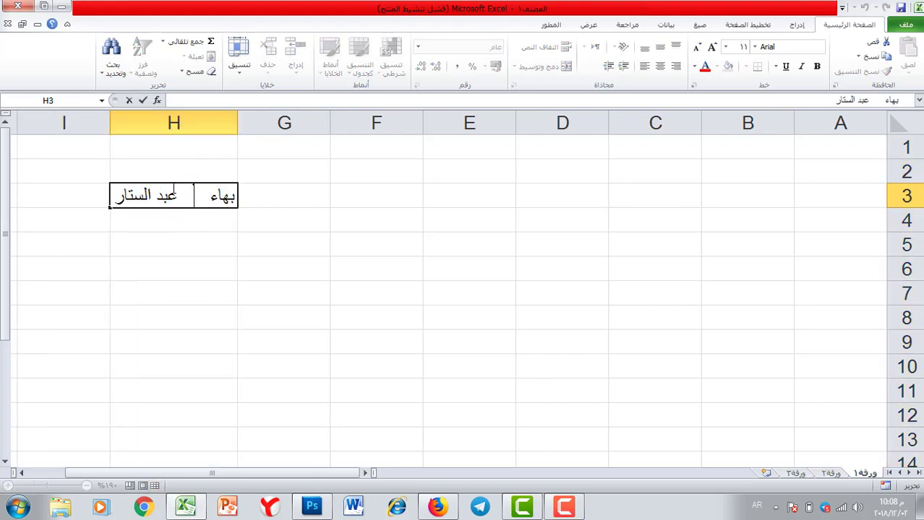
pyautogui.moveTo(175, 189); pyautogui.dragTo(205, 195)
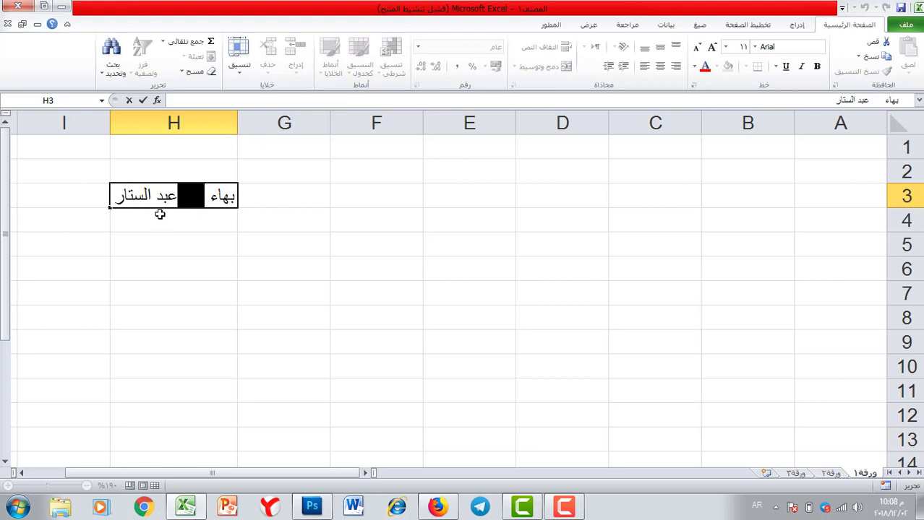
pyautogui.click(159, 214)
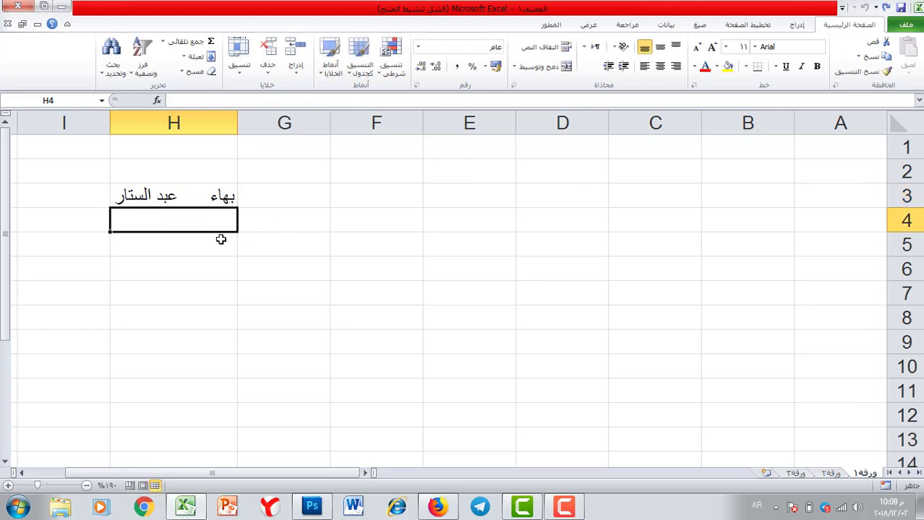
pyautogui.click(176, 241)
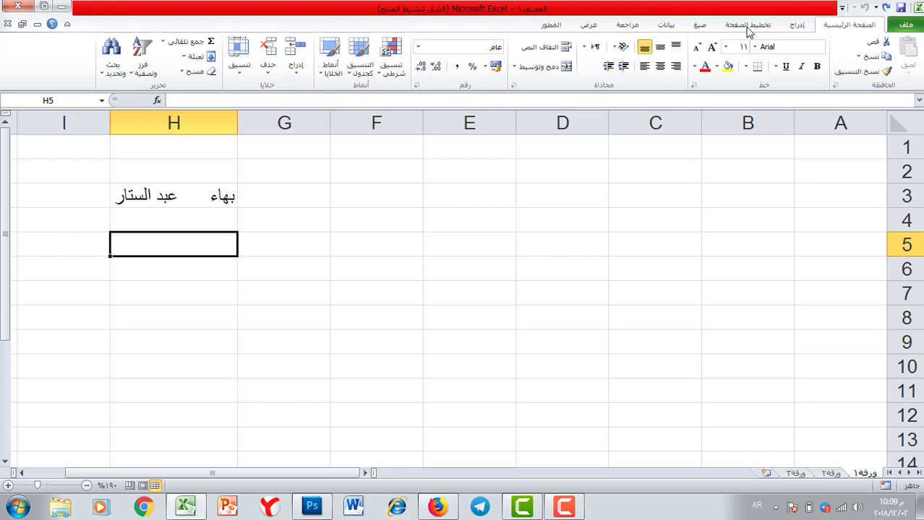
# Enter =TRIM(H3) in H5 from the Text functions to strip the name's extra spaces
pyautogui.click(701, 25)
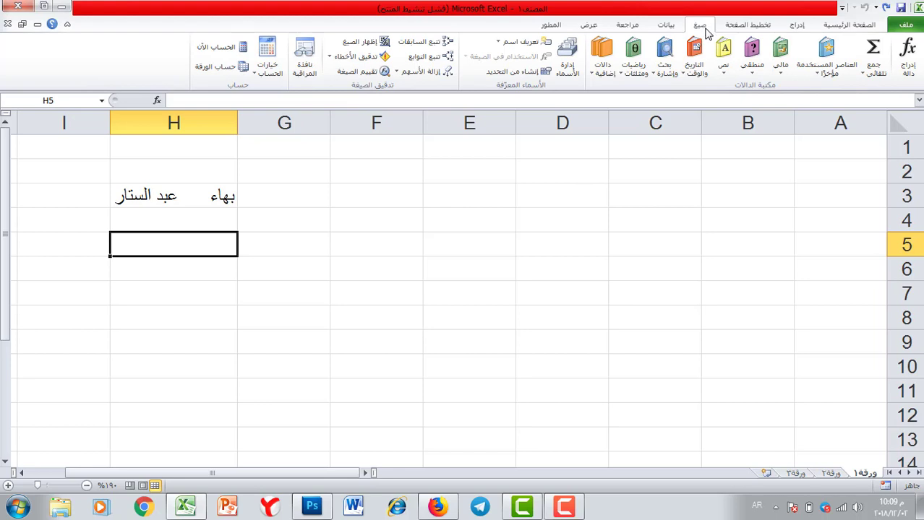
pyautogui.click(721, 66)
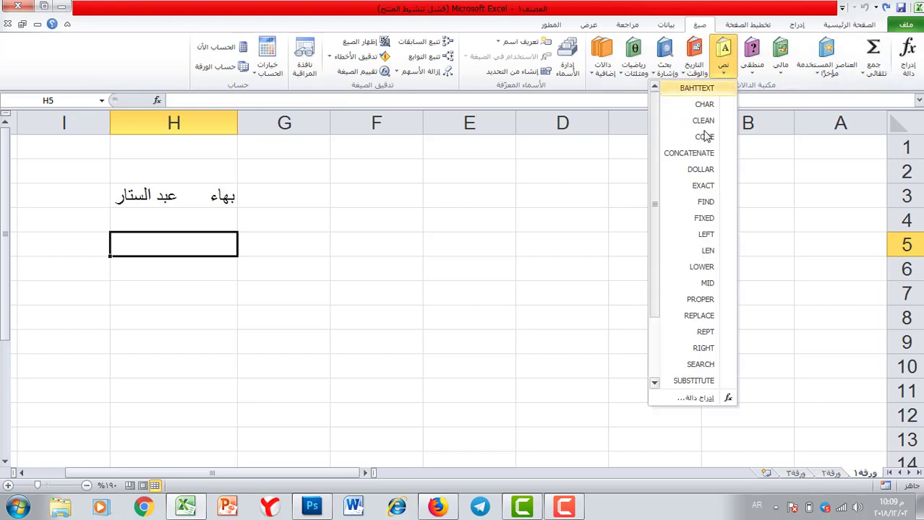
pyautogui.scroll(-2, 683, 282)
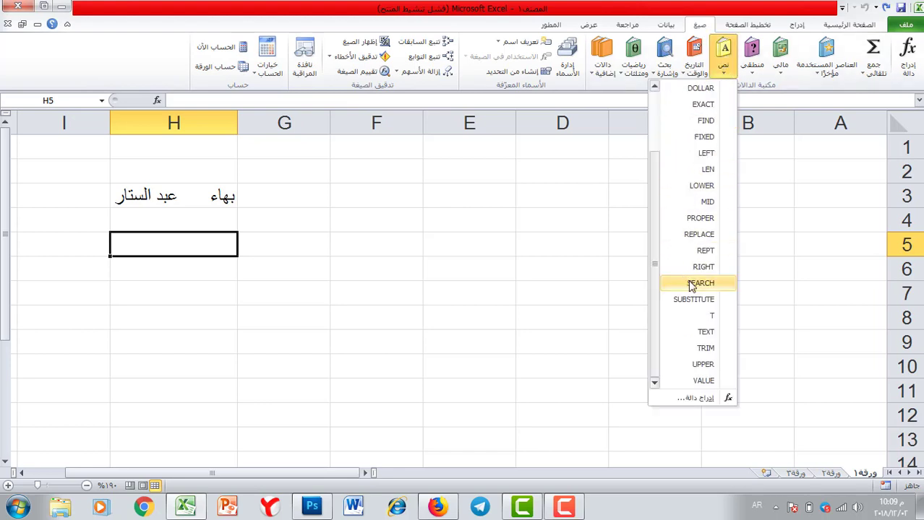
pyautogui.click(704, 349)
pyautogui.moveTo(428, 94); pyautogui.dragTo(389, 199)
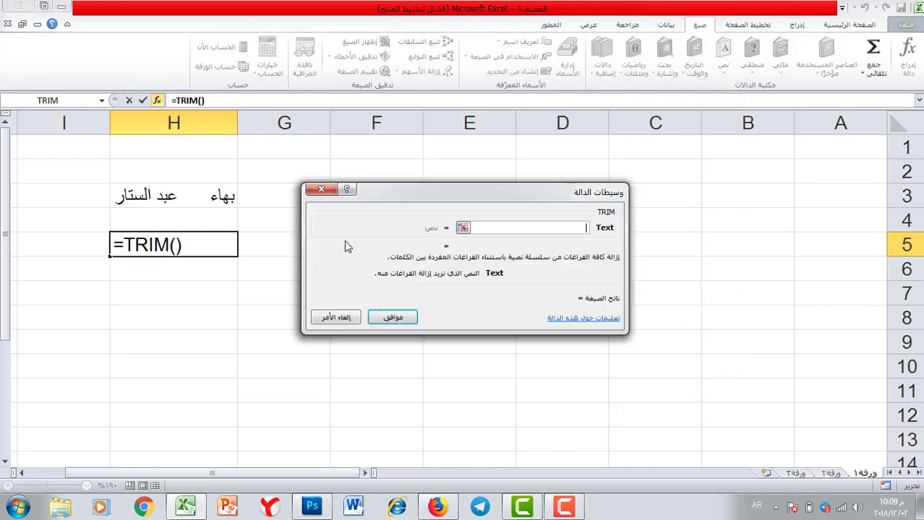
pyautogui.moveTo(345, 247); pyautogui.dragTo(103, 342)
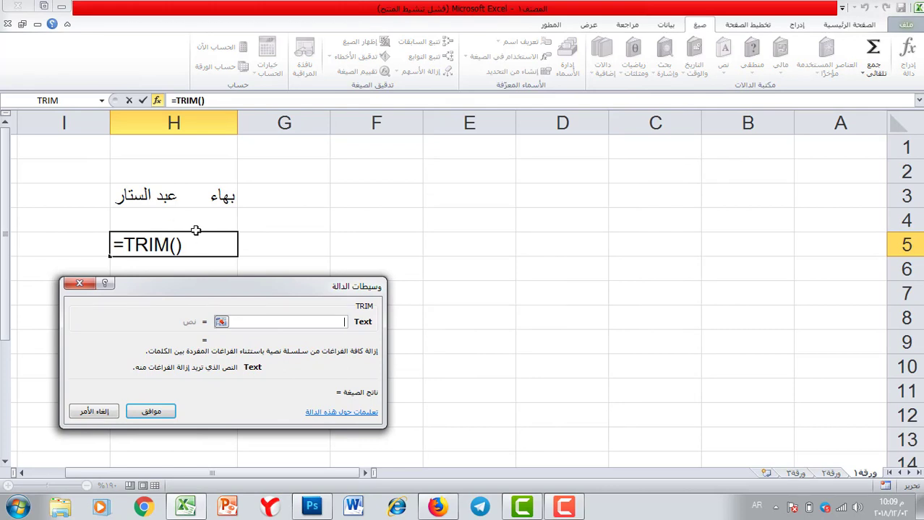
pyautogui.click(193, 195)
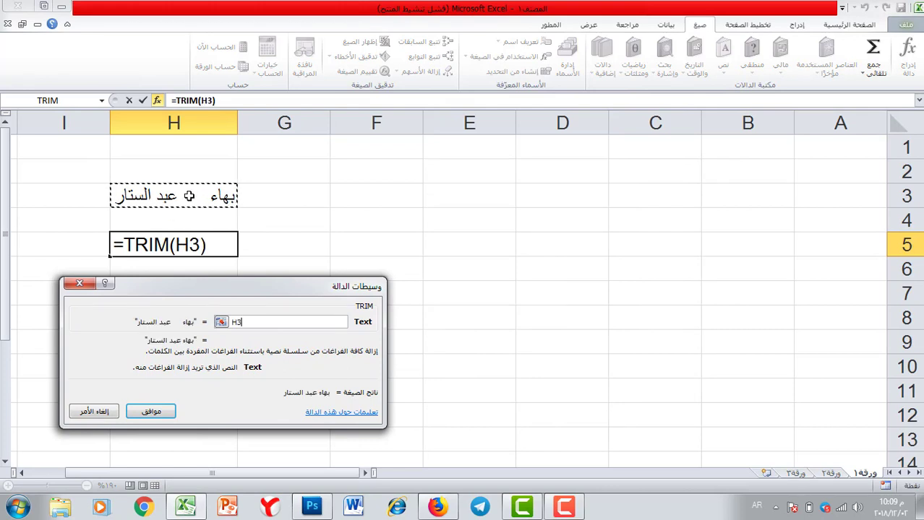
pyautogui.click(152, 412)
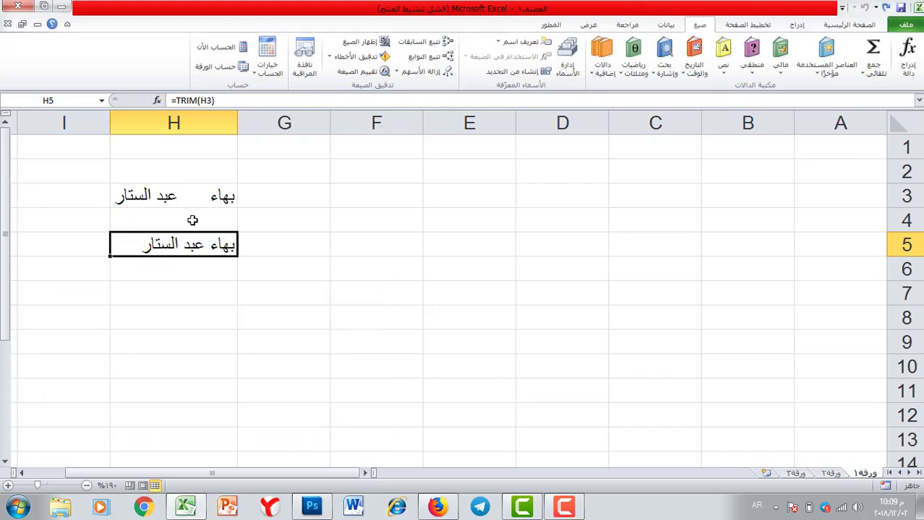
pyautogui.press('Down')
pyautogui.press('Down')
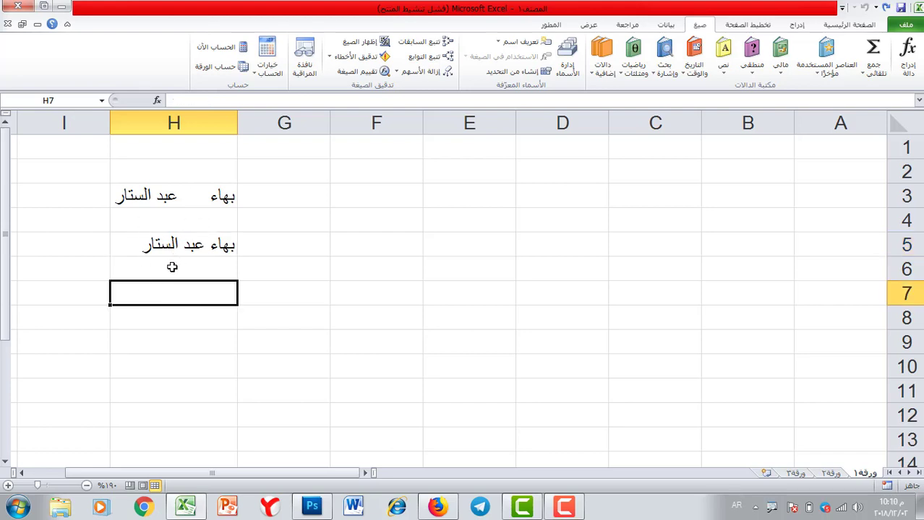
# Add the headers الاسم in C5 and الجنس in D5
pyautogui.click(657, 245)
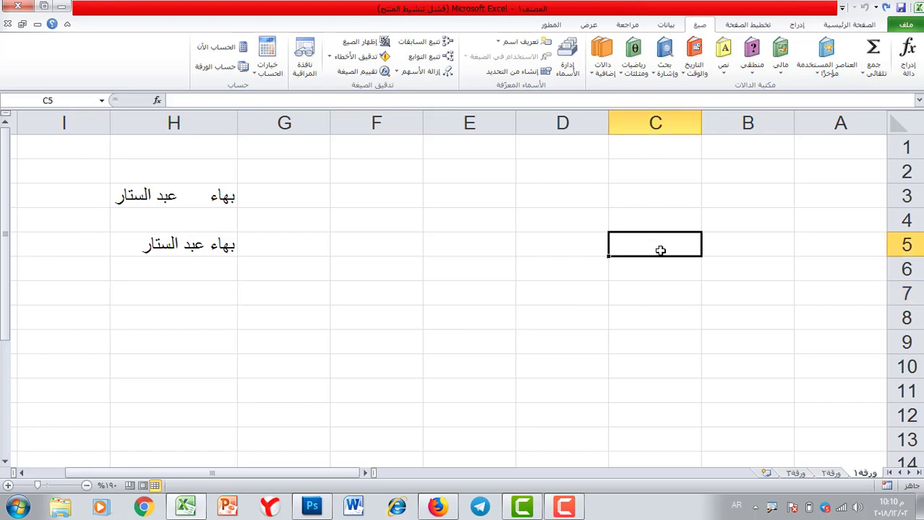
pyautogui.write('الا')
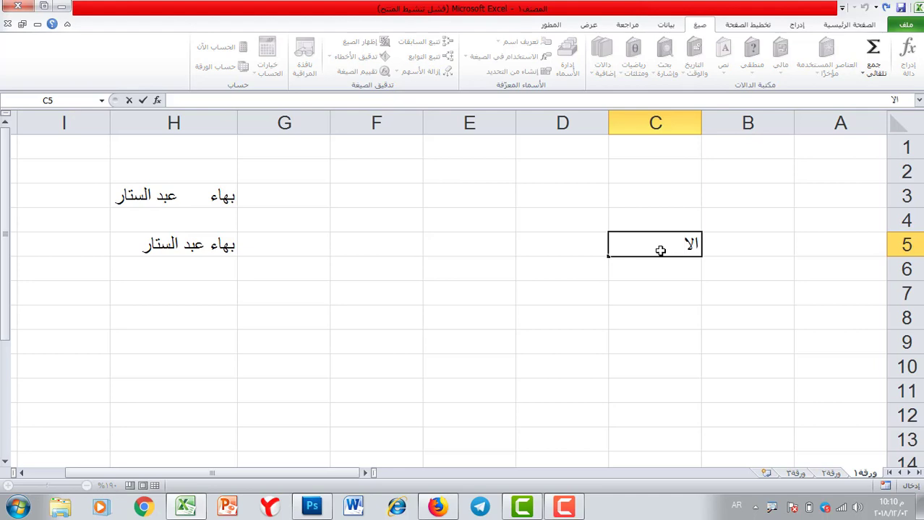
pyautogui.write('سم')
pyautogui.press('Tab')
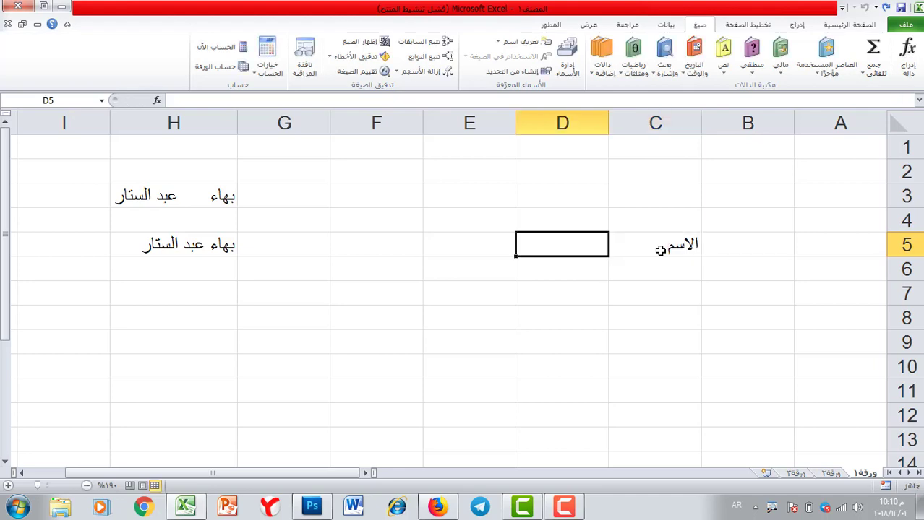
pyautogui.write('الجنس')
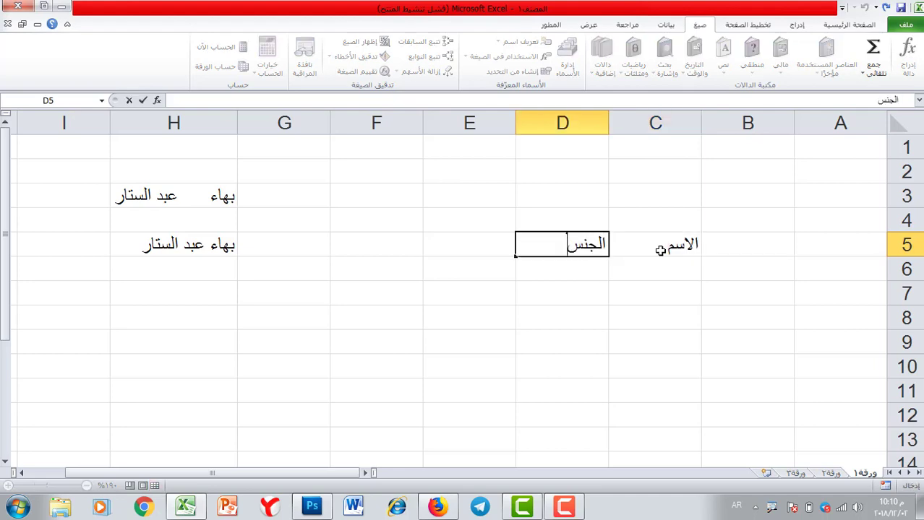
pyautogui.click(655, 269)
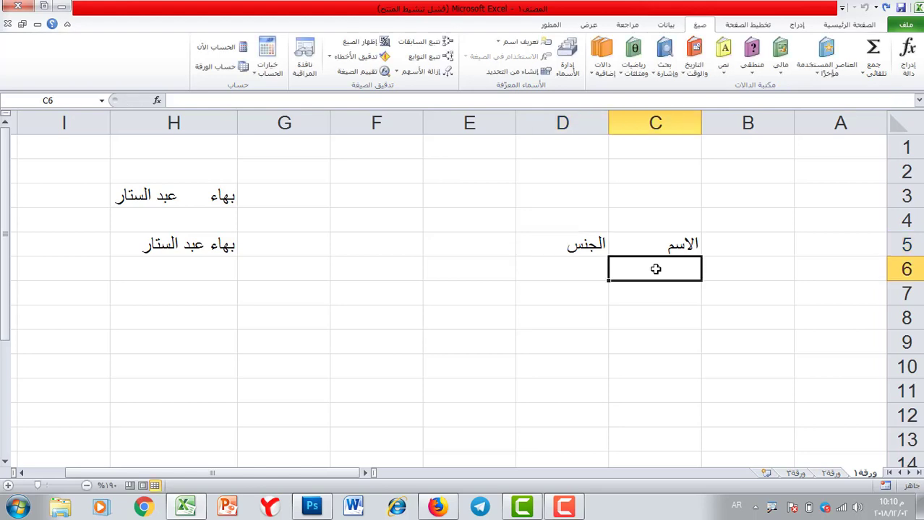
# List six first names down C6:C11
pyautogui.write('علي')
pyautogui.press('Return')
pyautogui.write('مح')
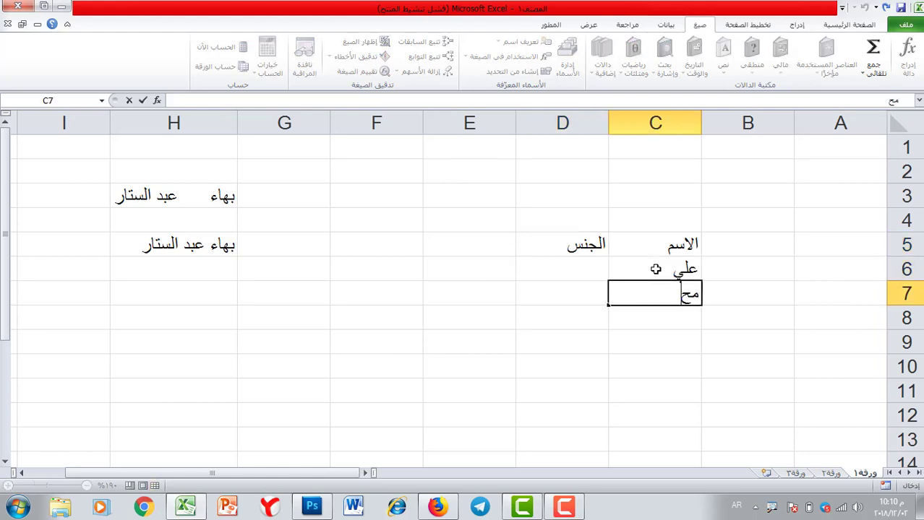
pyautogui.write('مد')
pyautogui.press('Return')
pyautogui.write('باسم')
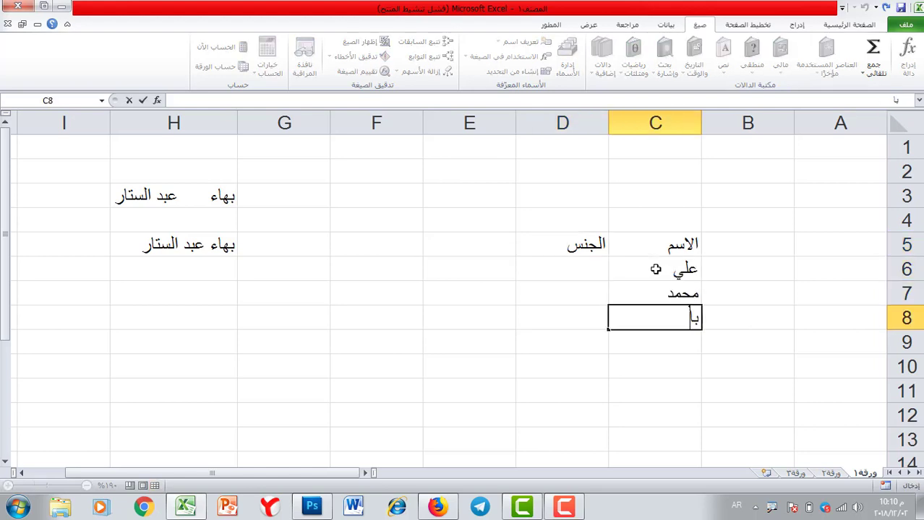
pyautogui.press('Return')
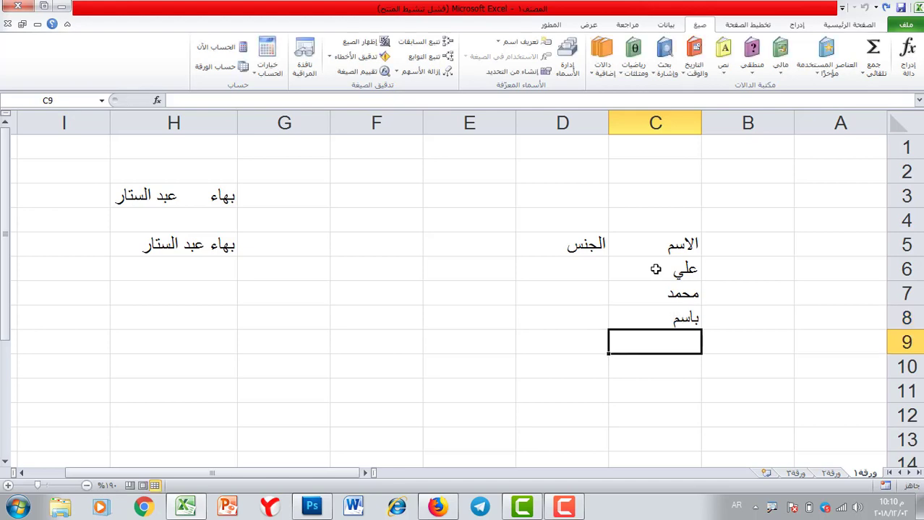
pyautogui.write('فاطم')
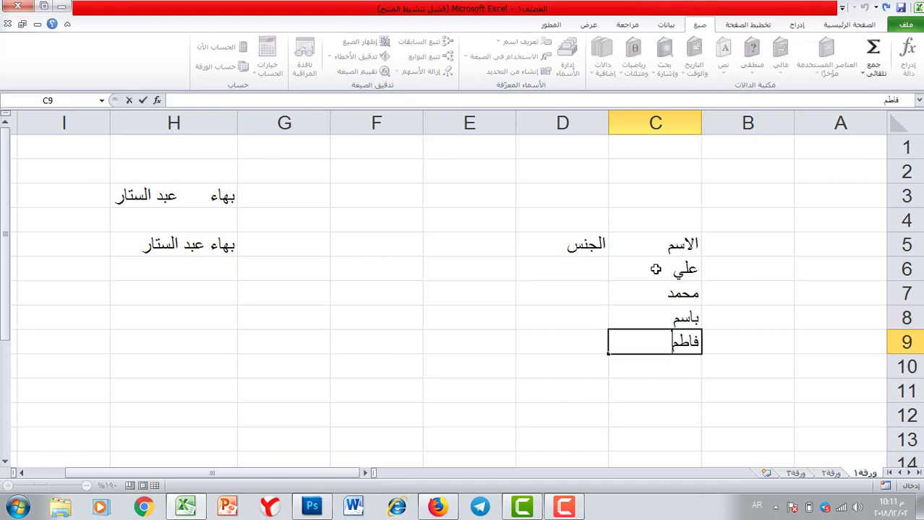
pyautogui.write('ة')
pyautogui.press('Return')
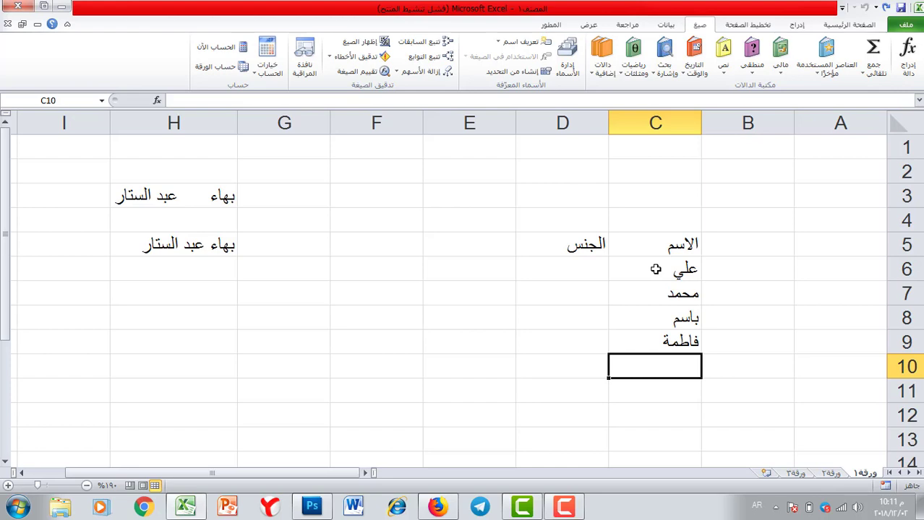
pyautogui.write('نور')
pyautogui.press('Return')
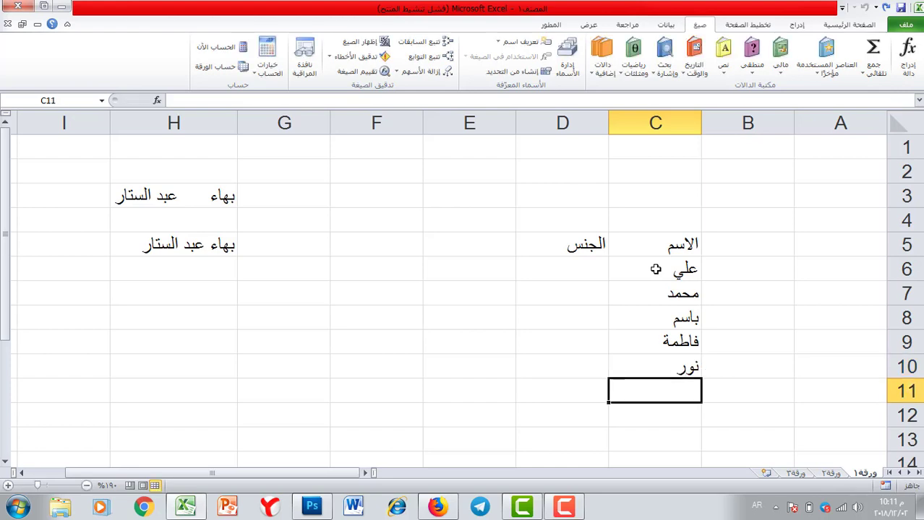
pyautogui.write('حسناء')
# Enter ذكر in D6:D8 and انثى in D9:D10
pyautogui.click(546, 273)
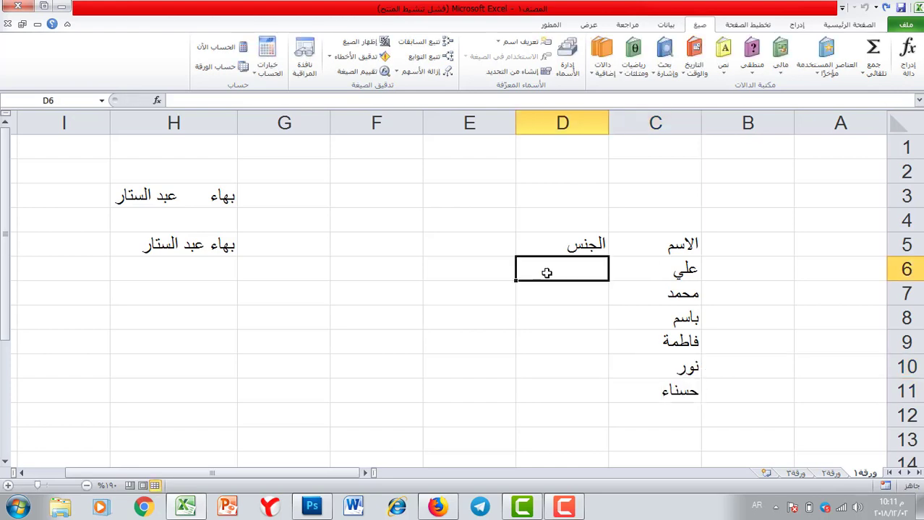
pyautogui.write('ذكر')
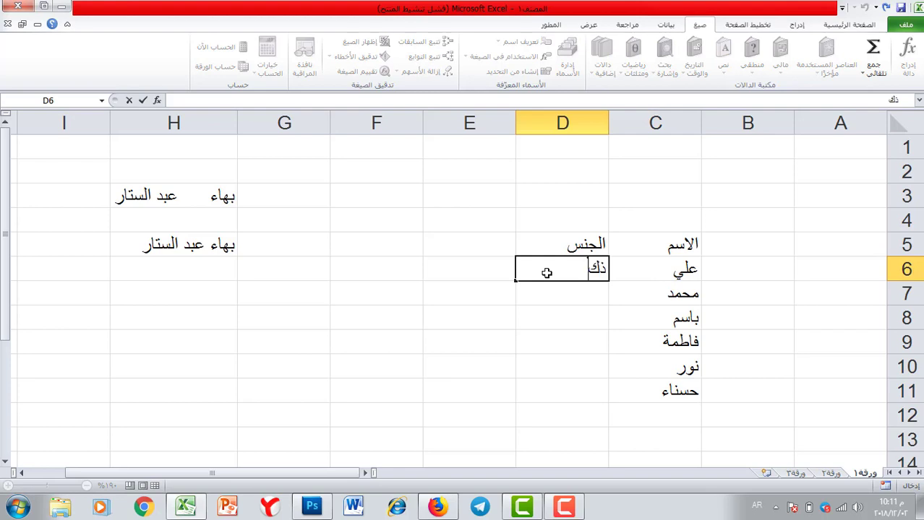
pyautogui.press('Return')
pyautogui.write('ذكر')
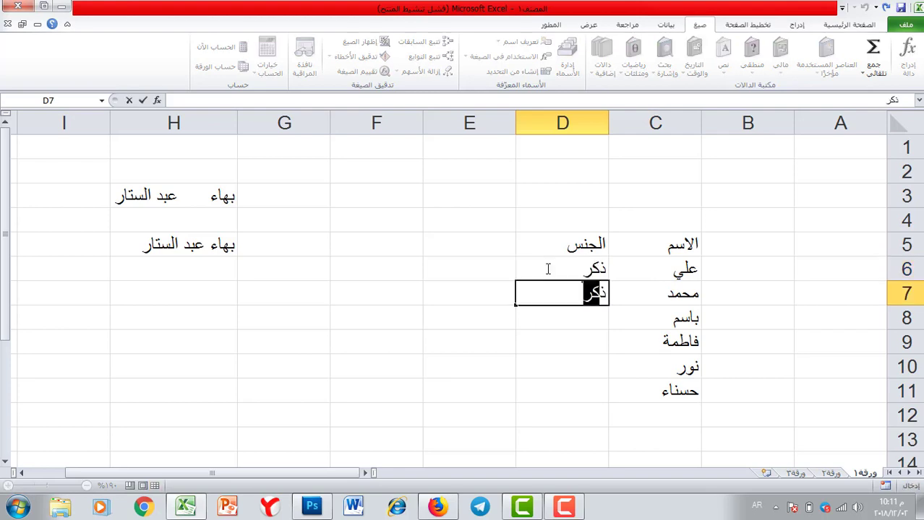
pyautogui.press('Return')
pyautogui.write('ذ')
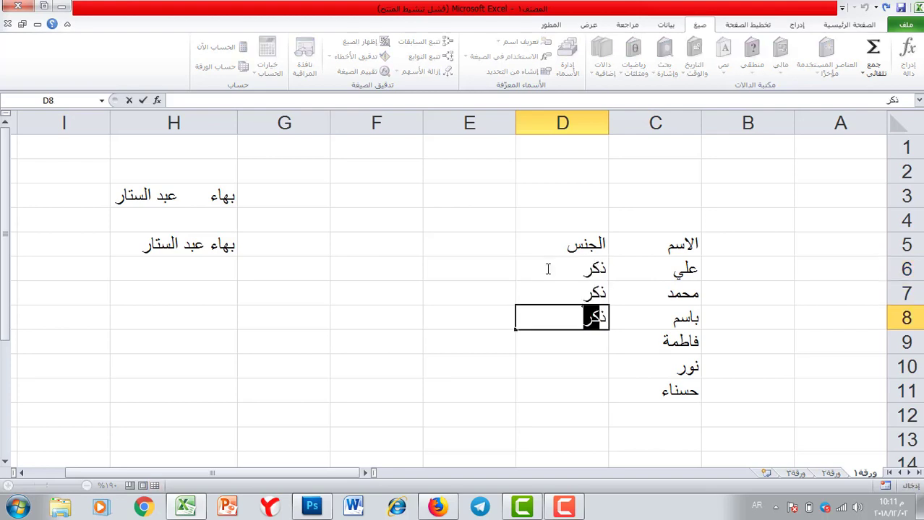
pyautogui.press('Return')
pyautogui.write('ان')
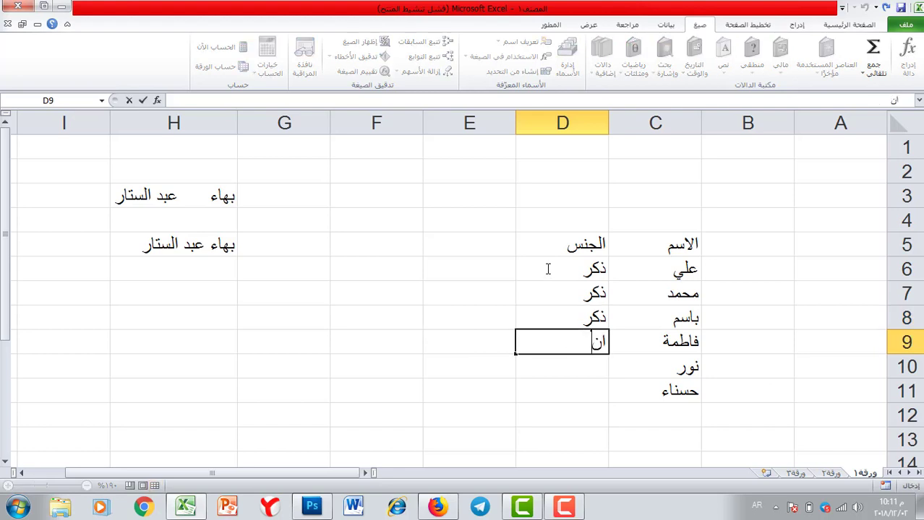
pyautogui.write('ثى')
pyautogui.press('Return')
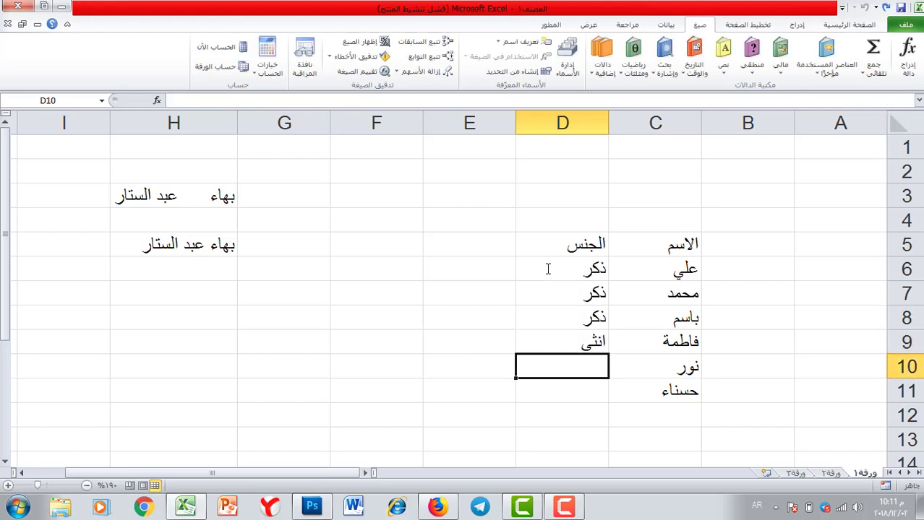
pyautogui.write('انثى')
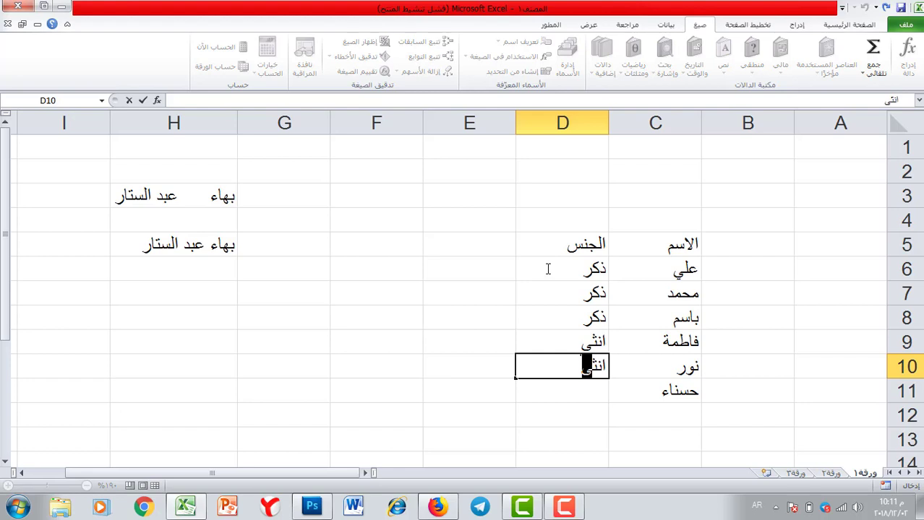
pyautogui.press('Return')
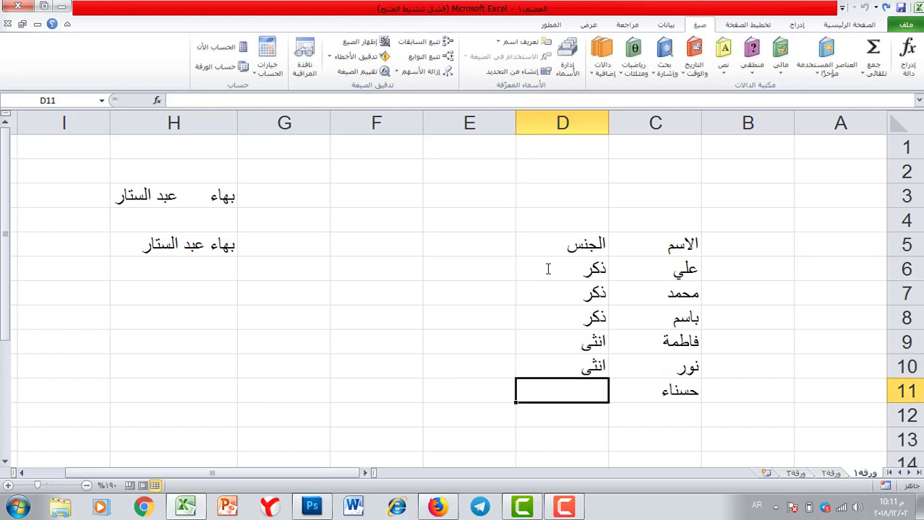
# Enter انثى in D11 and add the labels عدد الذكور and عدد الاناث in C13:C14
pyautogui.write('ان')
pyautogui.click(655, 439)
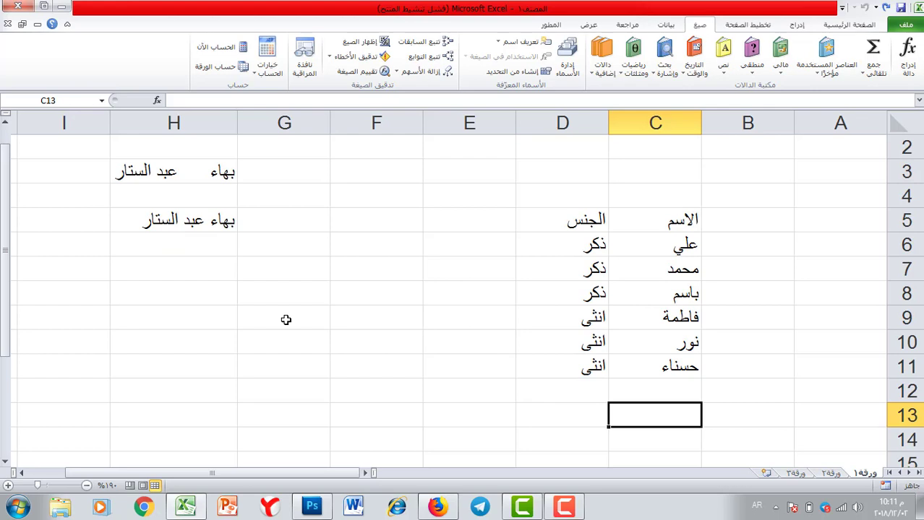
pyautogui.write('عدد')
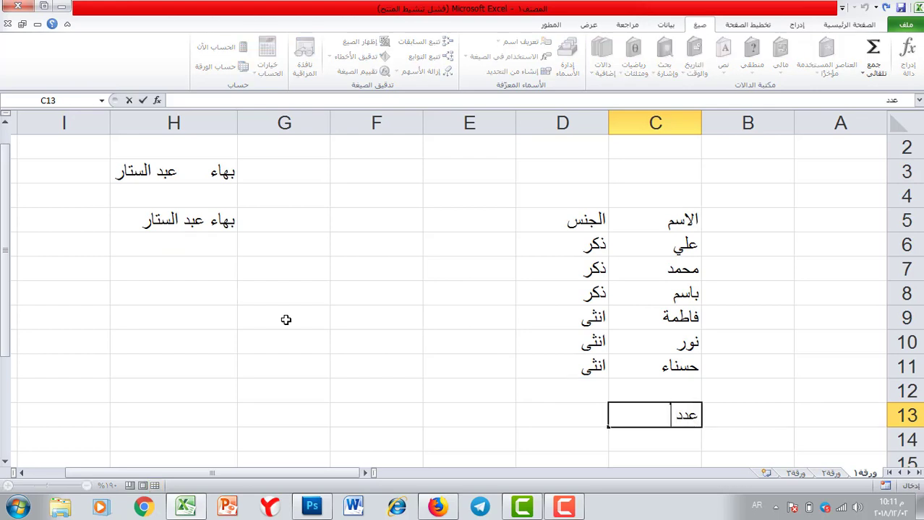
pyautogui.write(' الذور')
pyautogui.press('Return')
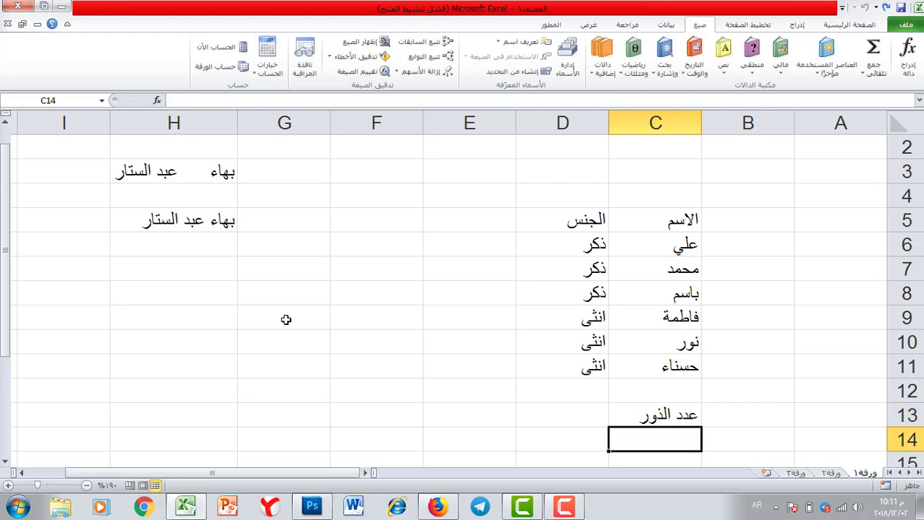
pyautogui.write('عدد الان')
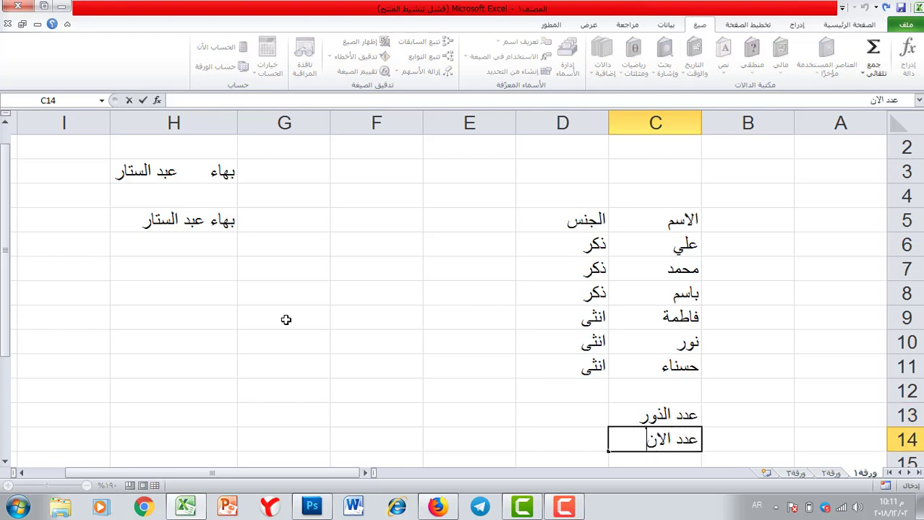
pyautogui.write('اث')
pyautogui.press('Up')
pyautogui.write('ك')
pyautogui.press('Tab')
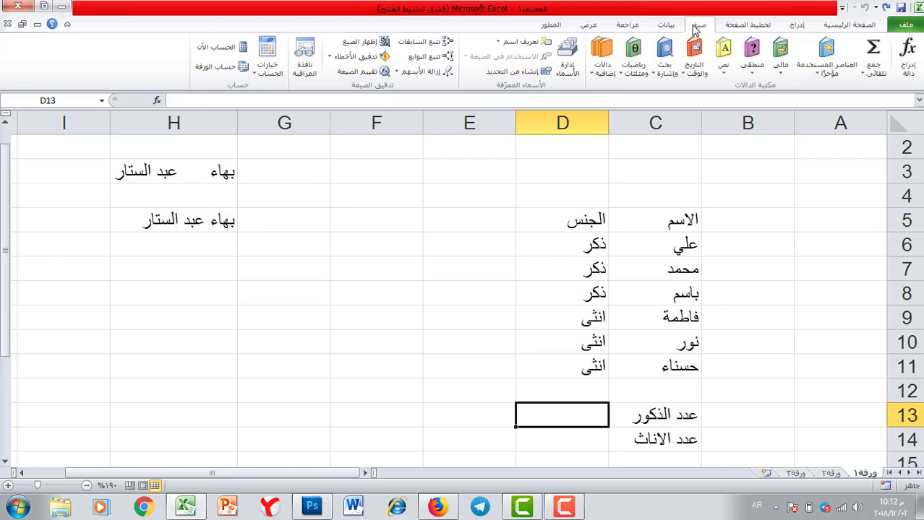
# Enter =COUNTIF(D6:D11,"ذكر") in D13 from the Statistical functions, giving 3
pyautogui.click(606, 77)
pyautogui.moveTo(582, 87)
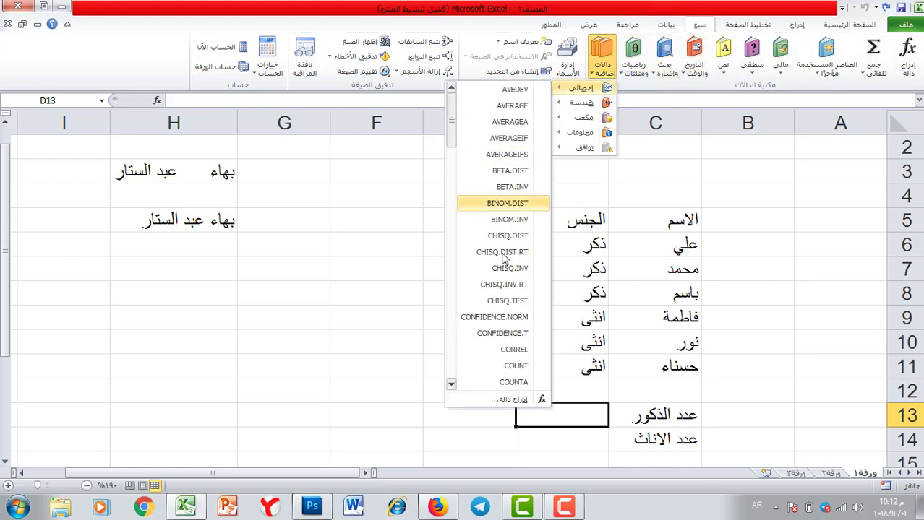
pyautogui.click(451, 383)
pyautogui.click(451, 384)
pyautogui.click(451, 384)
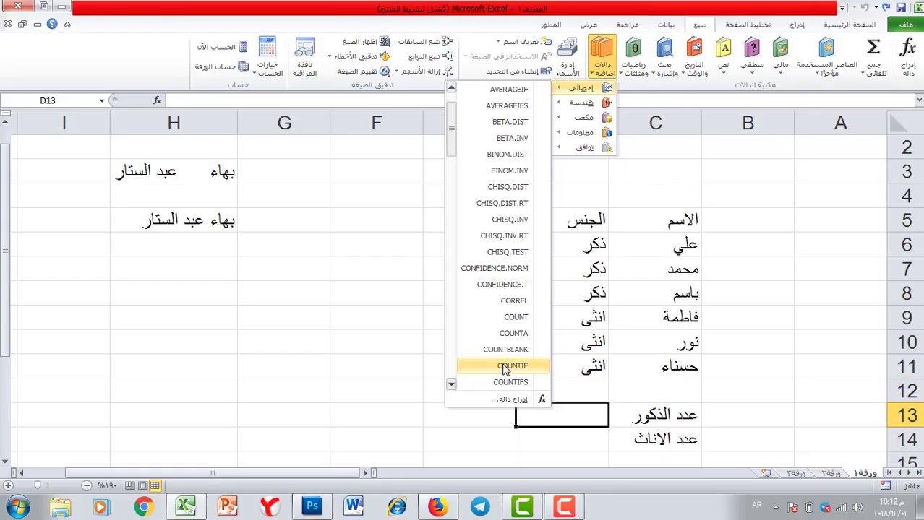
pyautogui.click(505, 368)
pyautogui.moveTo(352, 268); pyautogui.dragTo(448, 257)
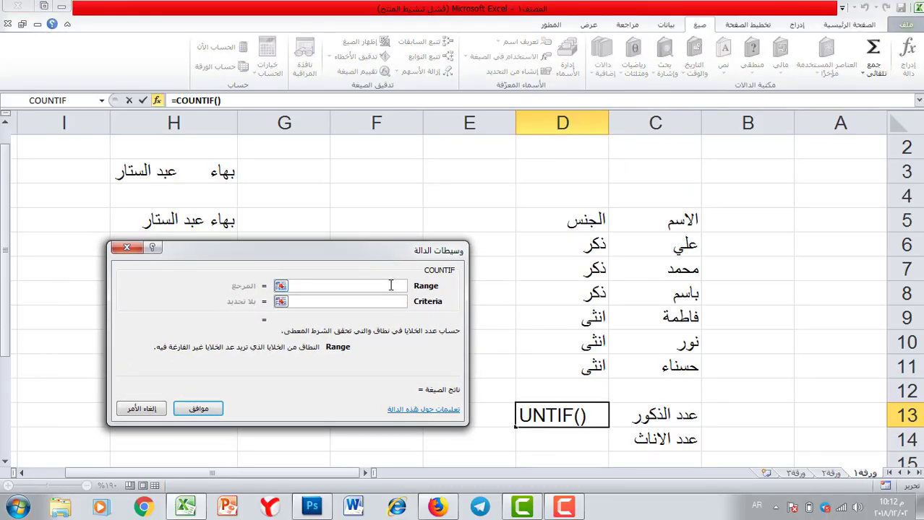
pyautogui.moveTo(575, 236); pyautogui.dragTo(582, 363)
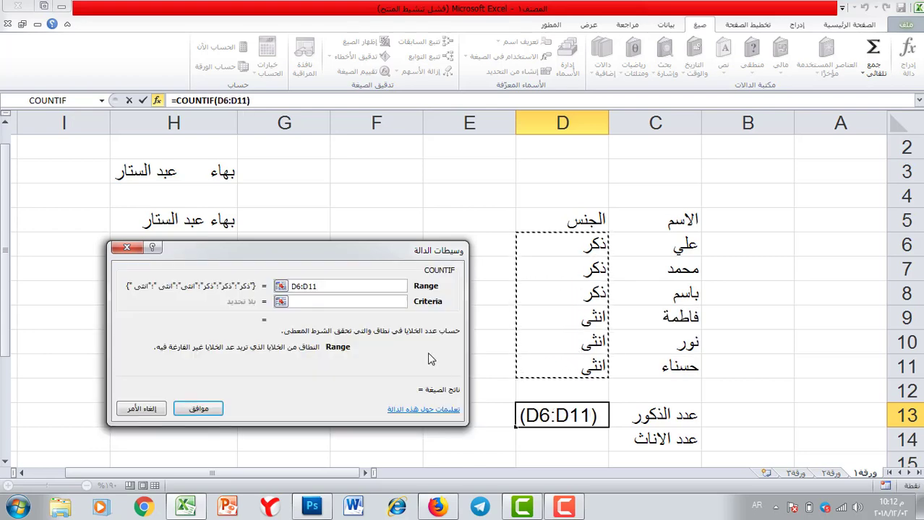
pyautogui.click(371, 301)
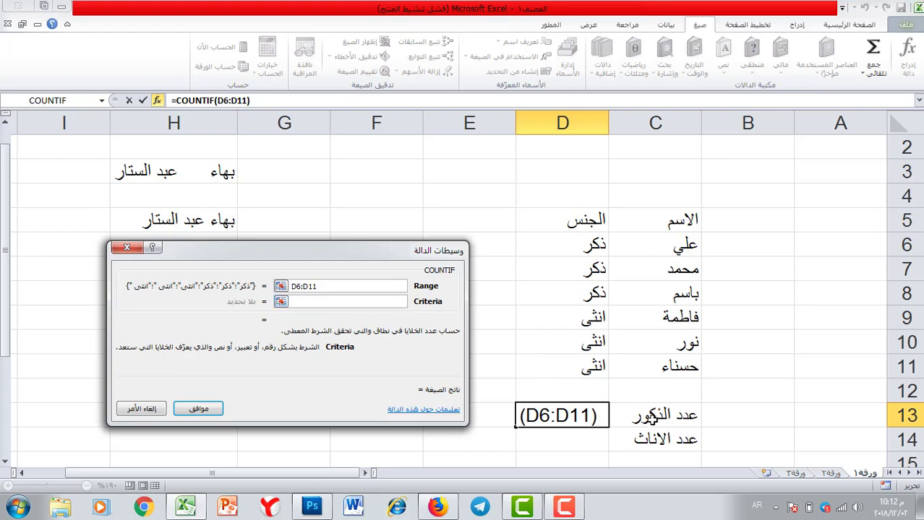
pyautogui.write('ذكر')
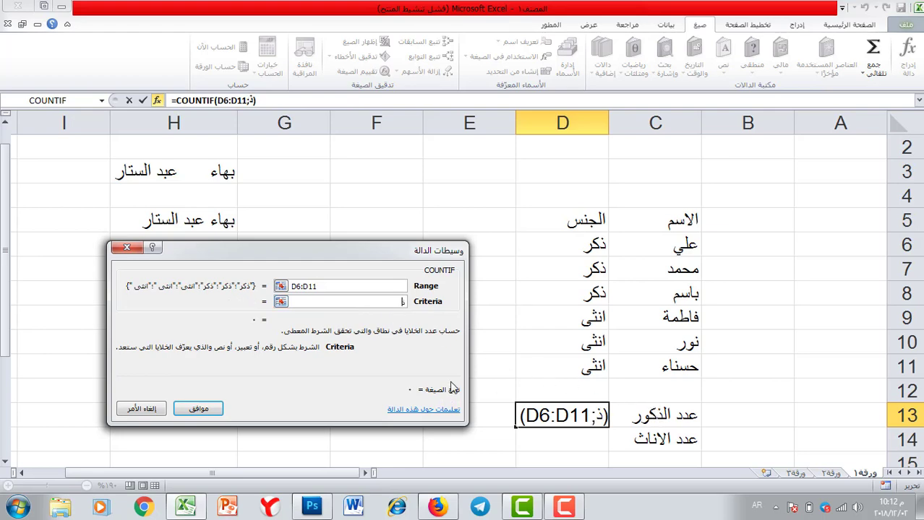
pyautogui.click(198, 409)
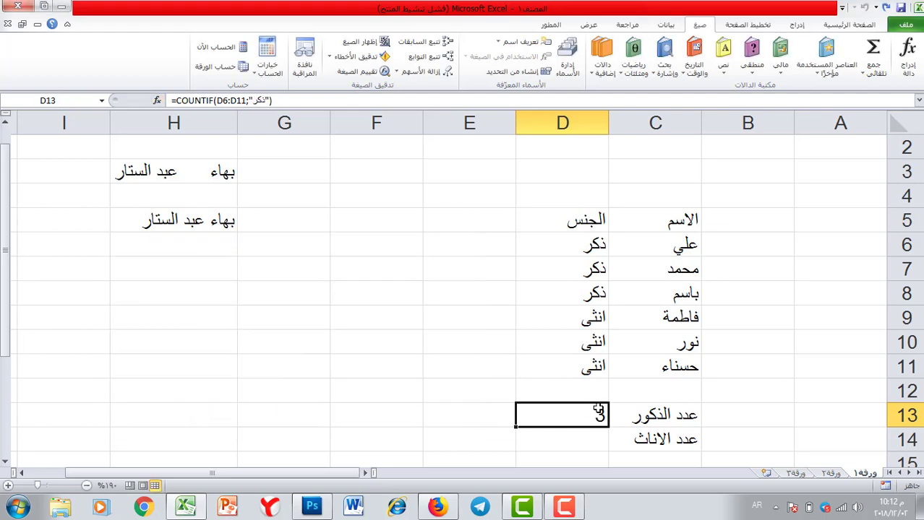
# Select the three ذكر cells in D6:D8 to verify the male count
pyautogui.click(586, 248)
pyautogui.click(585, 269)
pyautogui.click(586, 291)
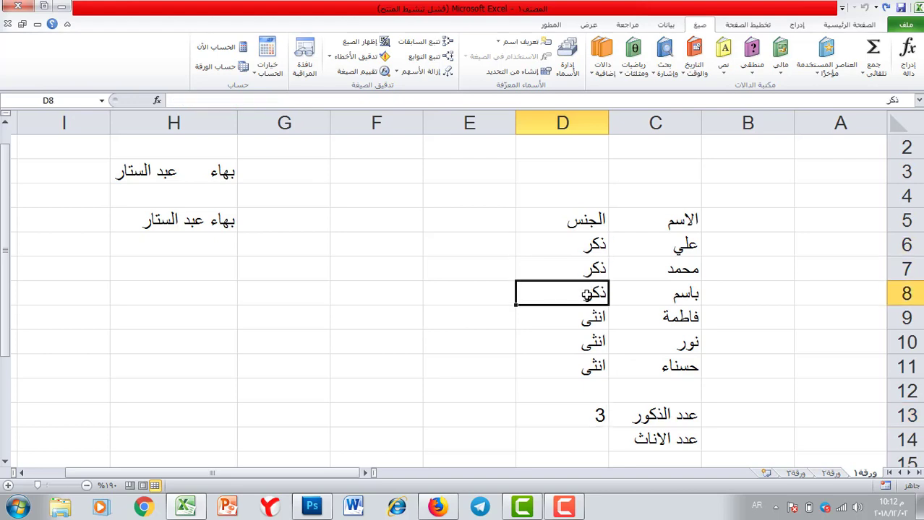
pyautogui.moveTo(576, 249); pyautogui.dragTo(577, 292)
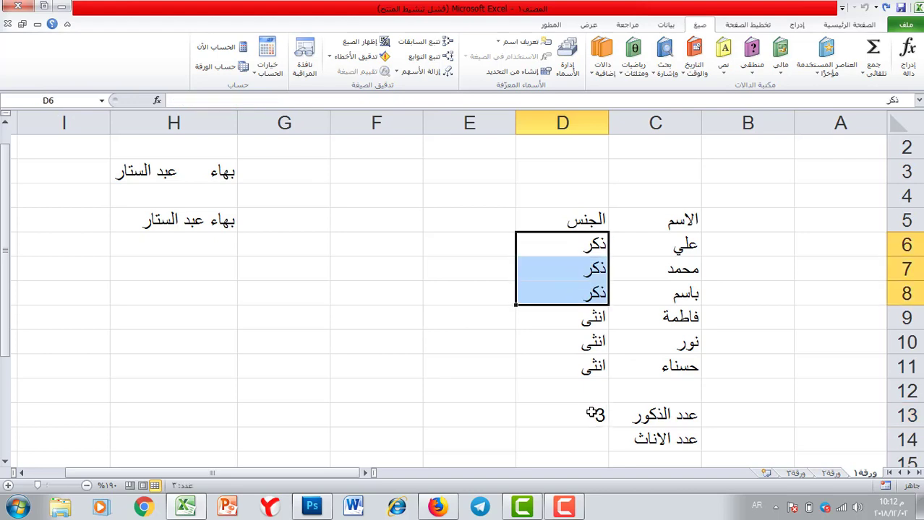
pyautogui.click(591, 442)
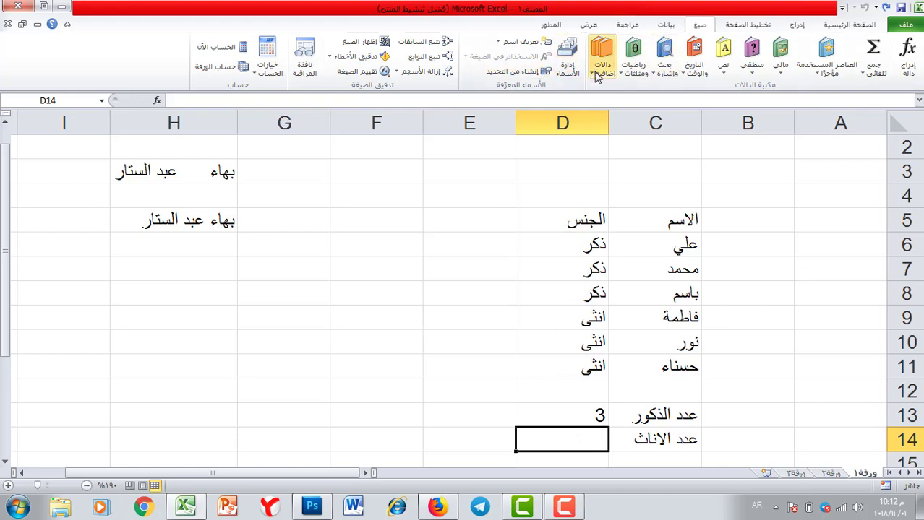
# Enter =COUNTIF(D6:D11,"انثى") in D14, which returns only 1
pyautogui.click(826, 70)
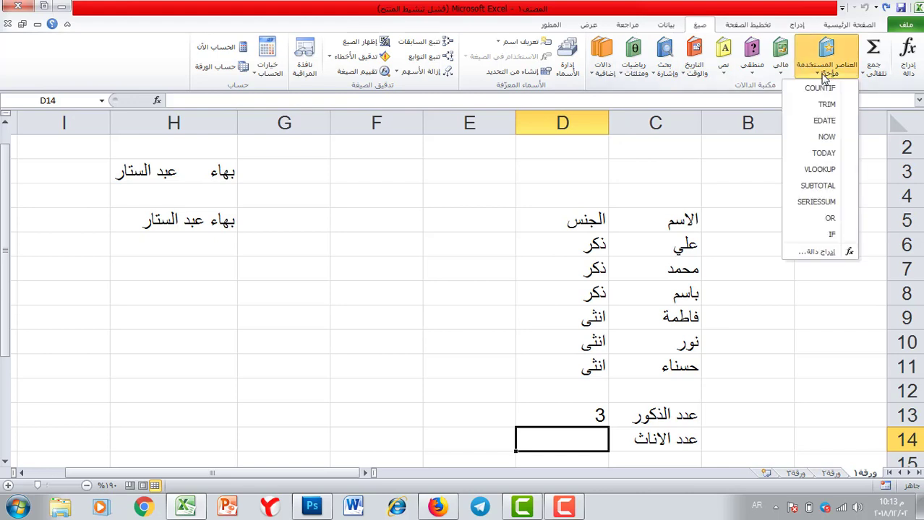
pyautogui.click(820, 88)
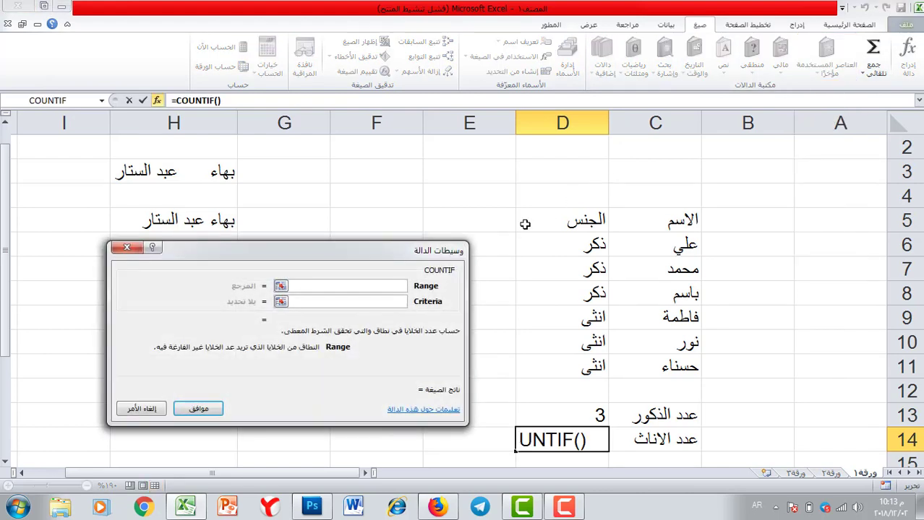
pyautogui.moveTo(357, 244); pyautogui.dragTo(357, 169)
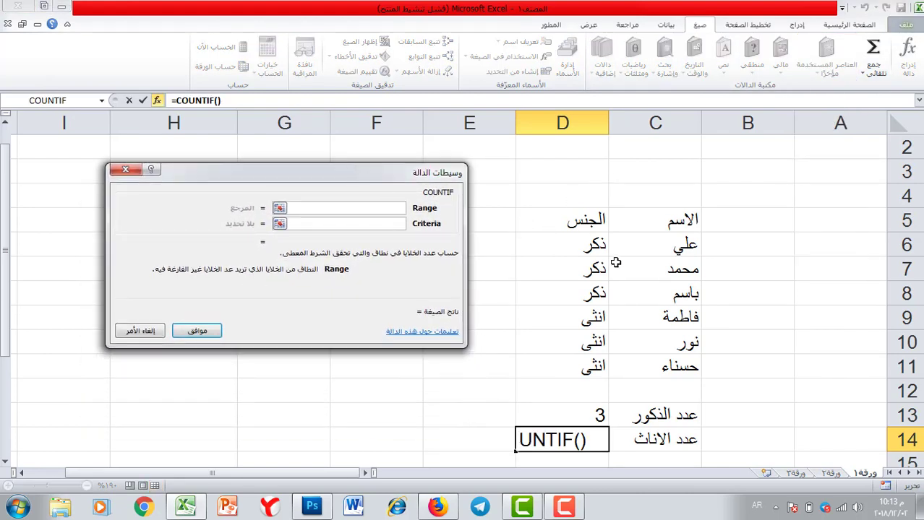
pyautogui.moveTo(599, 244); pyautogui.dragTo(589, 360)
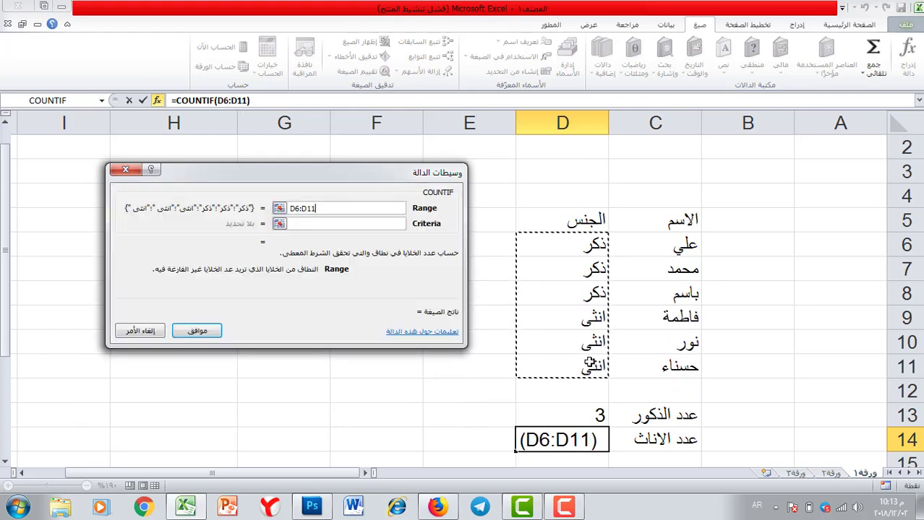
pyautogui.click(325, 223)
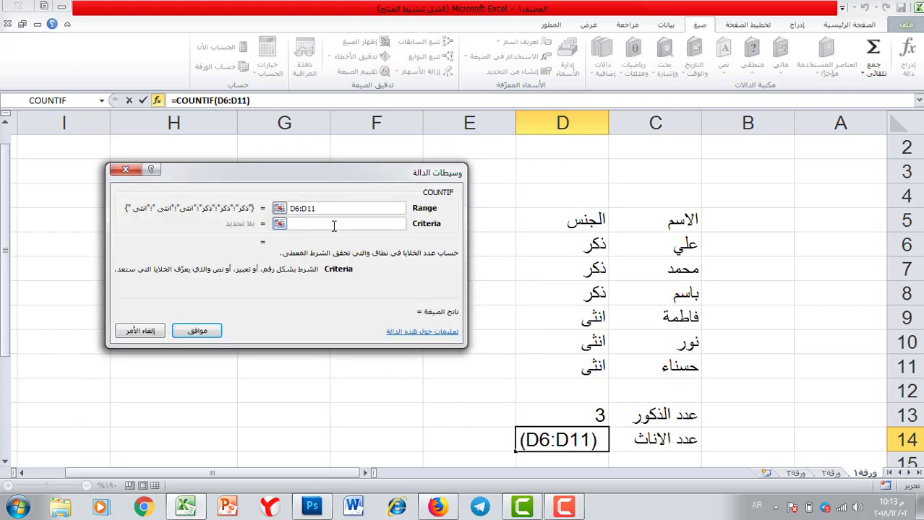
pyautogui.write('ان')
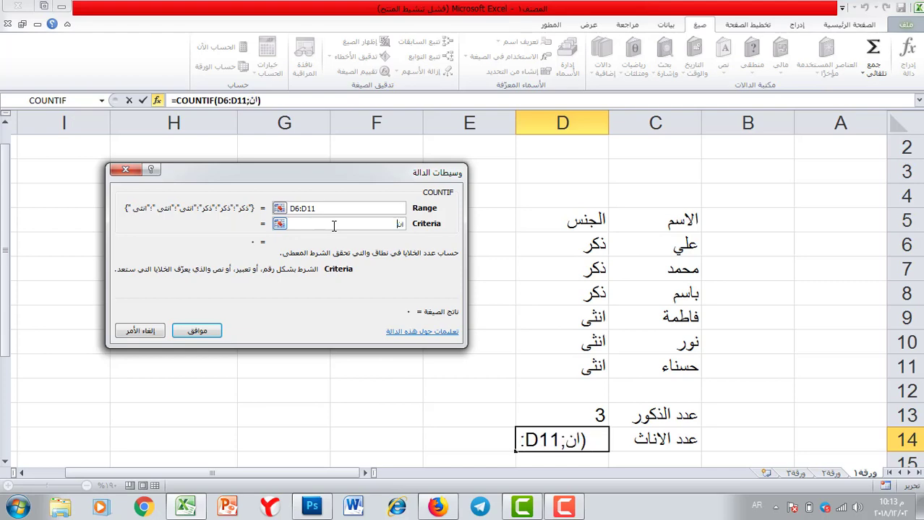
pyautogui.write('ثى')
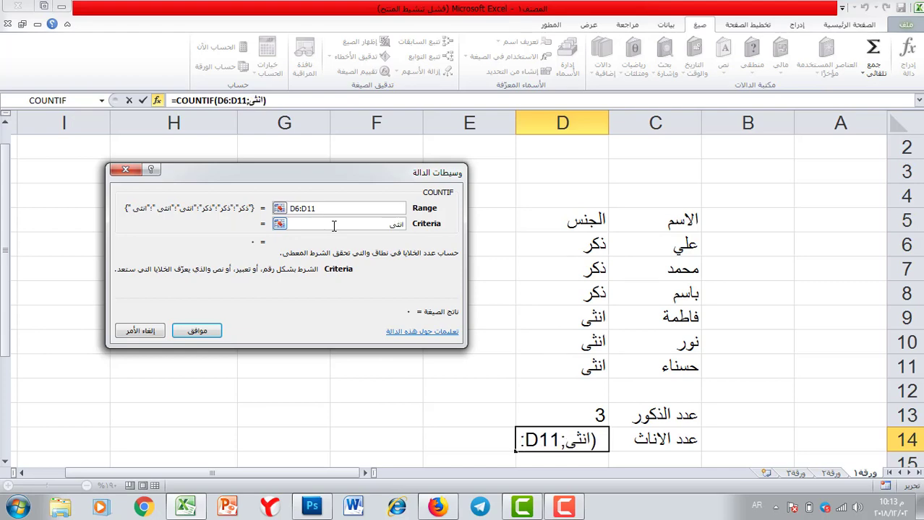
pyautogui.click(204, 327)
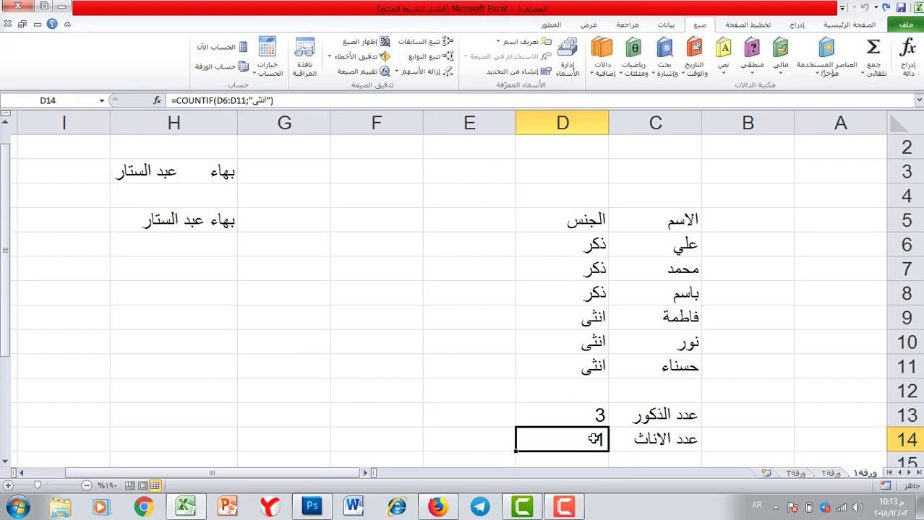
# Inspect the gender entries in D9:D11 to find why the female count is wrong
pyautogui.click(592, 318)
pyautogui.click(587, 344)
pyautogui.click(585, 368)
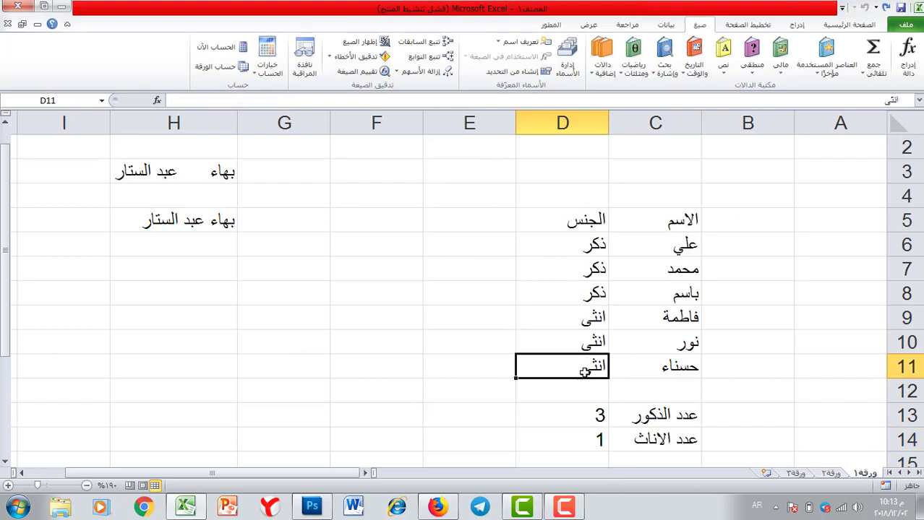
pyautogui.click(584, 442)
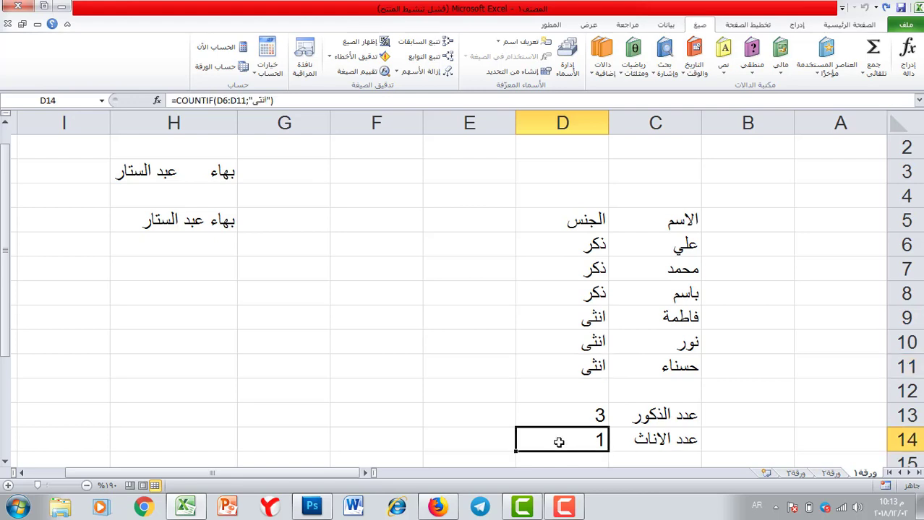
# Remove the stray characters from D10's gender entry so the female count rises to 2
pyautogui.doubleClick(568, 320)
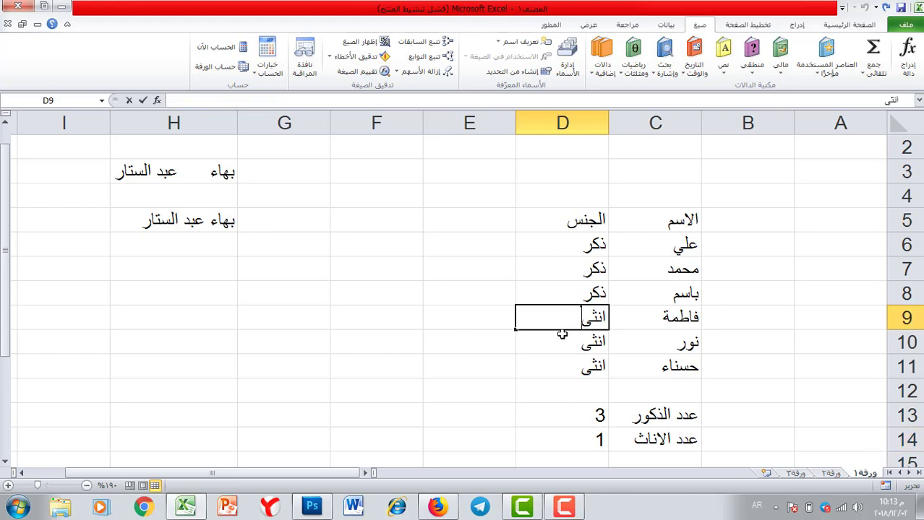
pyautogui.doubleClick(571, 340)
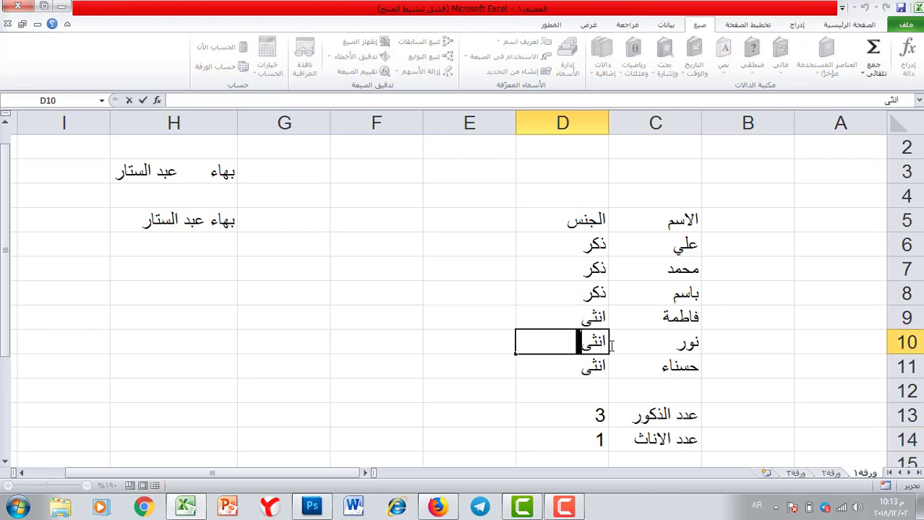
pyautogui.moveTo(578, 345); pyautogui.dragTo(563, 342)
pyautogui.press('Return')
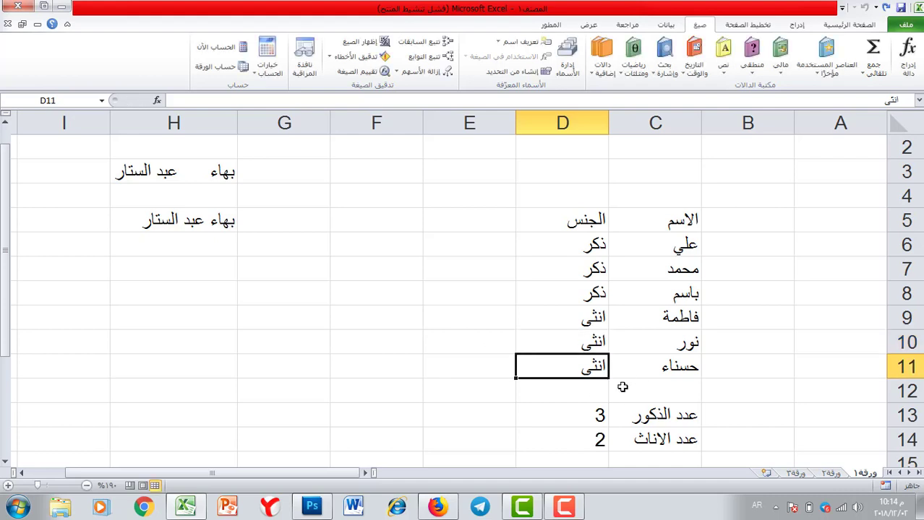
# Check D11's gender entry for a trailing character, leaving it unchanged
pyautogui.doubleClick(574, 372)
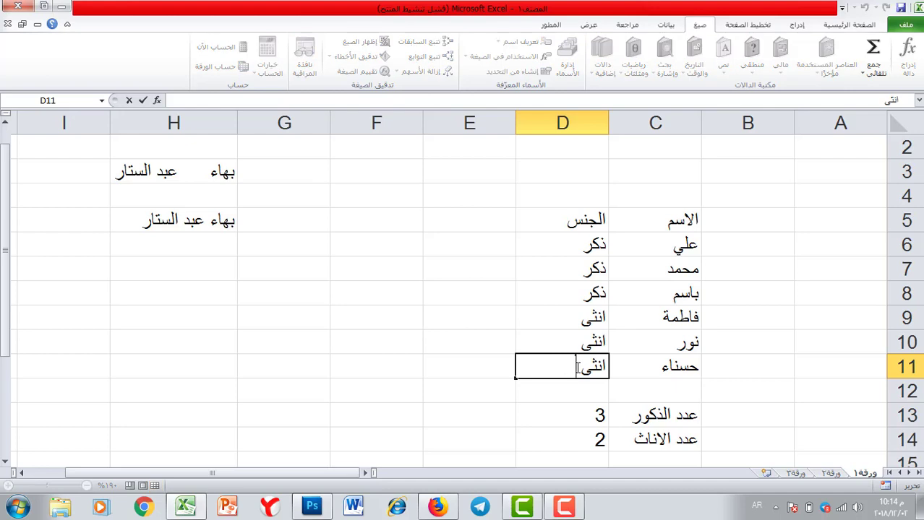
pyautogui.click(433, 359)
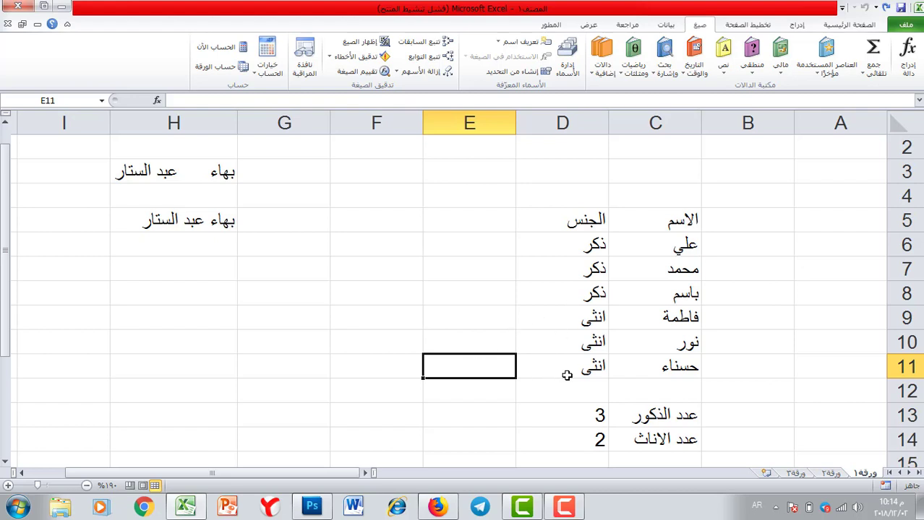
pyautogui.doubleClick(555, 367)
pyautogui.hotkey('shift', 'Left')
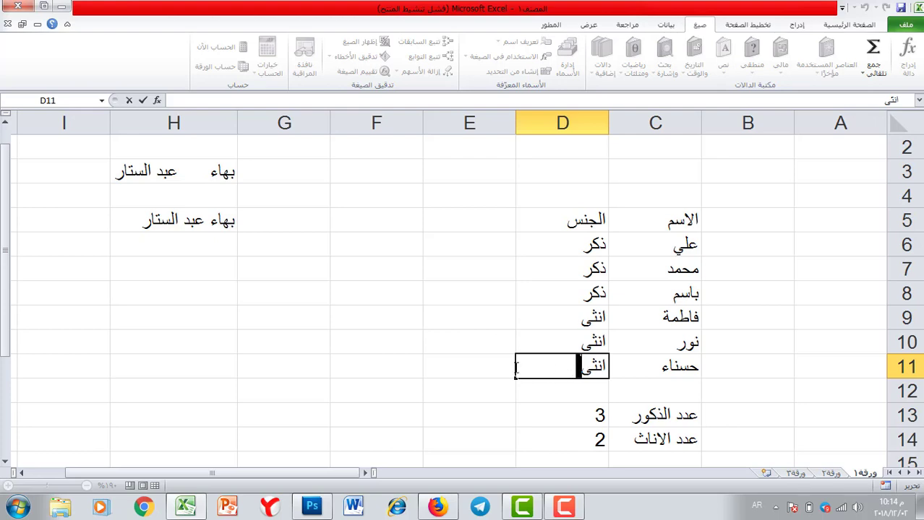
pyautogui.click(464, 373)
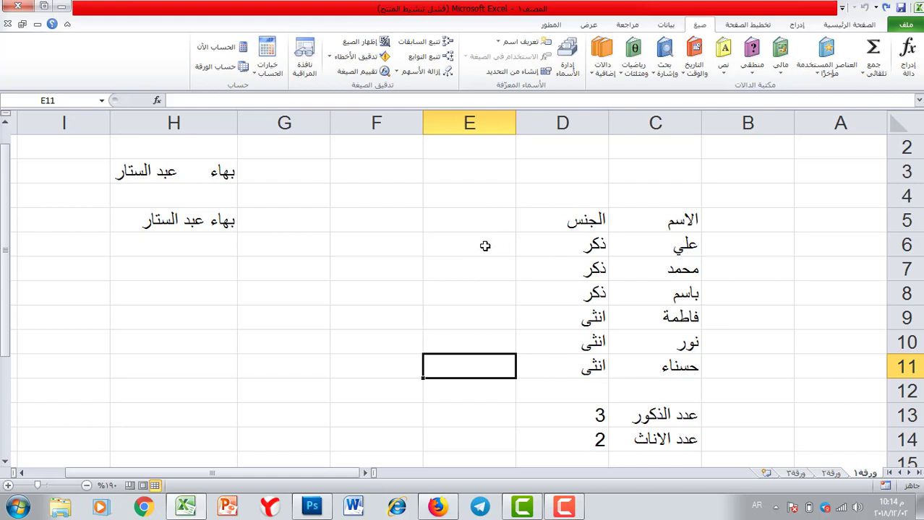
pyautogui.click(485, 245)
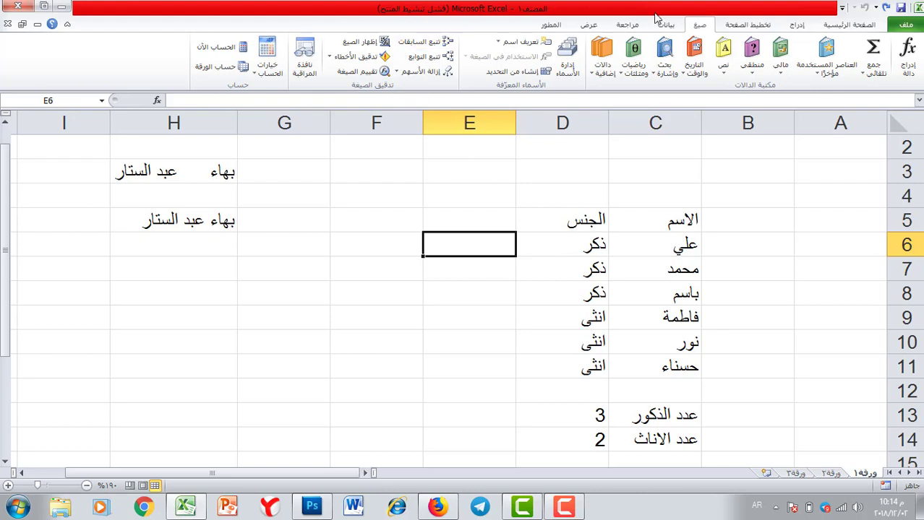
# Fill E6:E11 with =TRIM(D6) copies of the gender entries
pyautogui.click(724, 66)
pyautogui.scroll(-1, 708, 347)
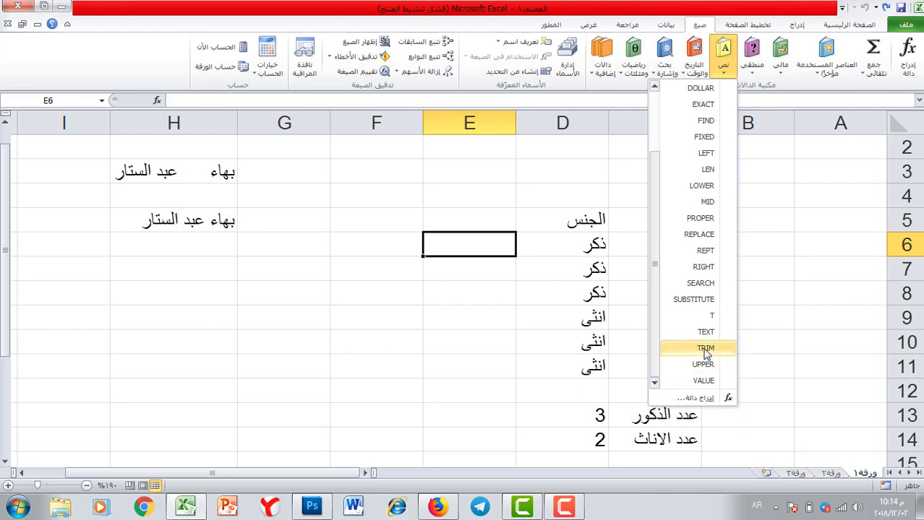
pyautogui.click(705, 345)
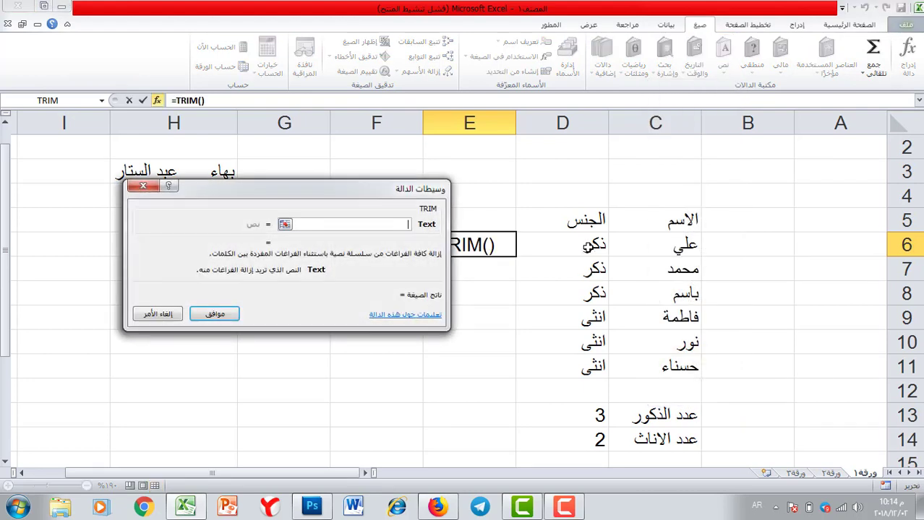
pyautogui.click(587, 245)
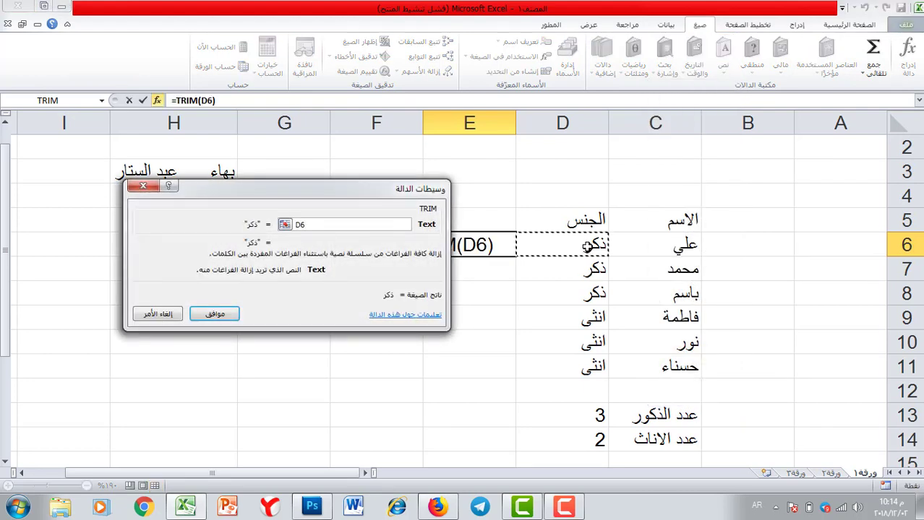
pyautogui.click(221, 315)
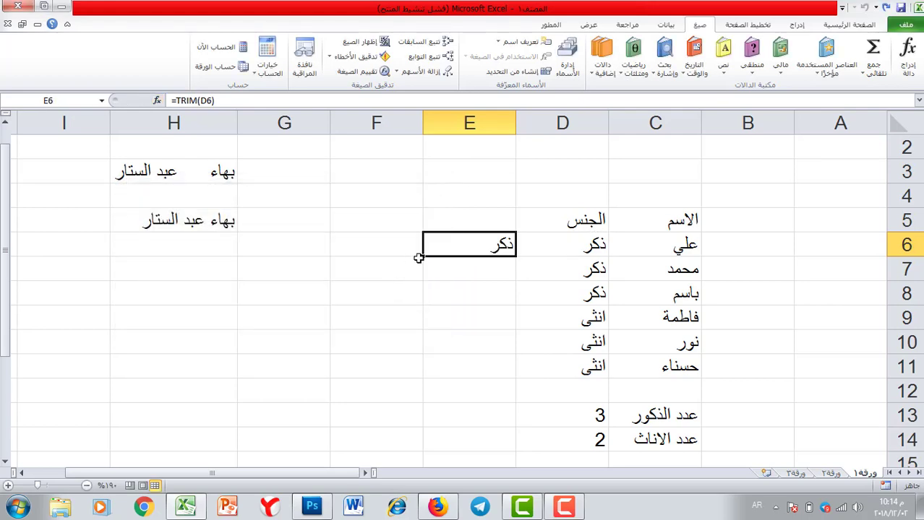
pyautogui.moveTo(423, 256); pyautogui.dragTo(441, 383)
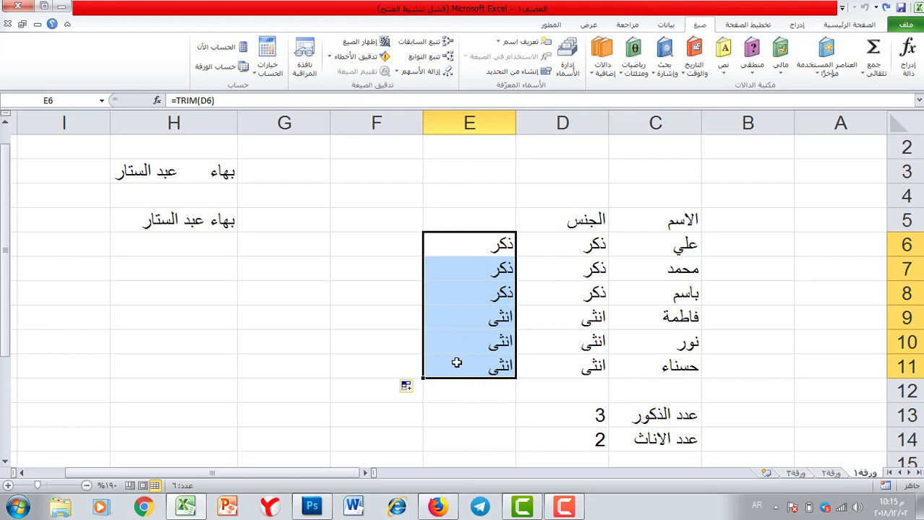
# Clear the counts in D13:D14 and enter the header الجنس in E5
pyautogui.click(582, 419)
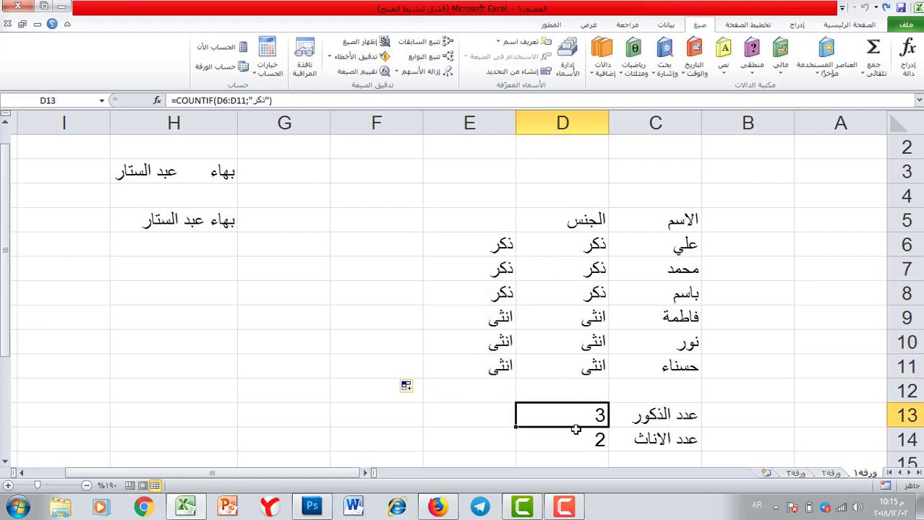
pyautogui.press('Delete')
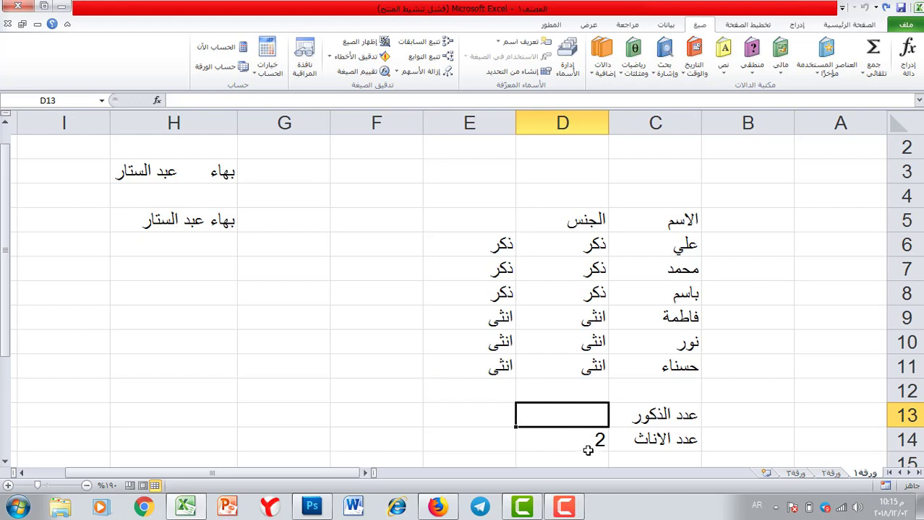
pyautogui.click(580, 442)
pyautogui.press('Delete')
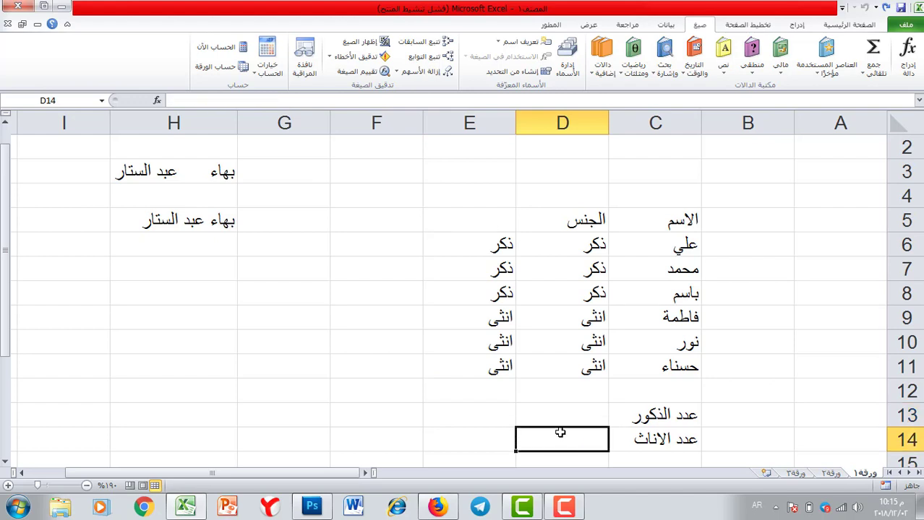
pyautogui.click(505, 219)
pyautogui.write('الجنس')
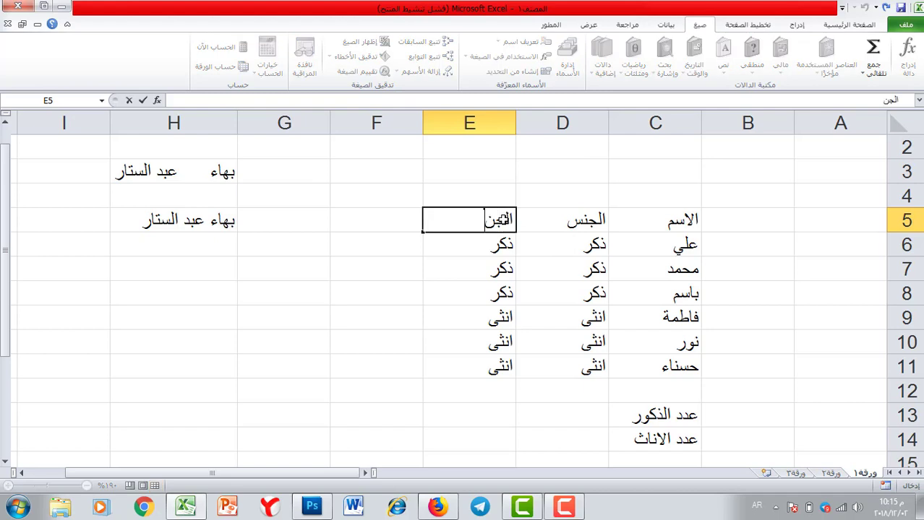
# Hide column D so the trimmed gender column E sits next to the names
pyautogui.click(561, 127)
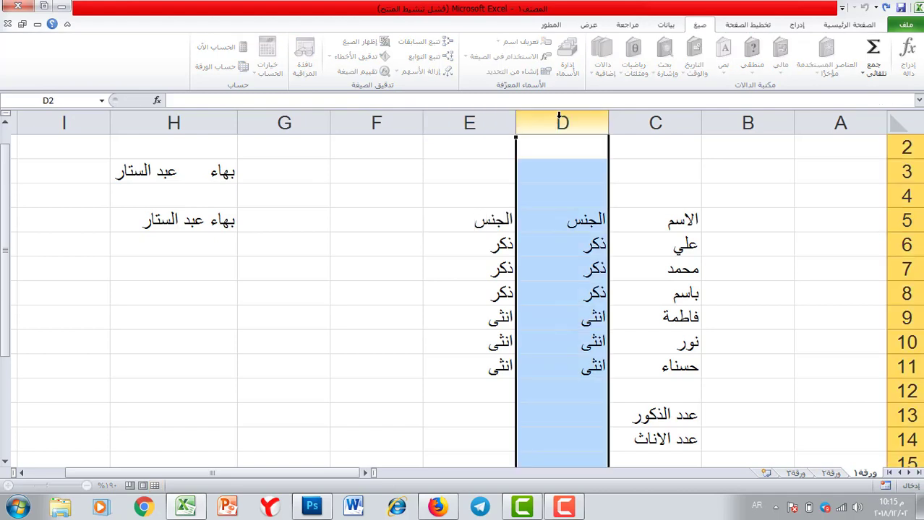
pyautogui.rightClick(562, 128)
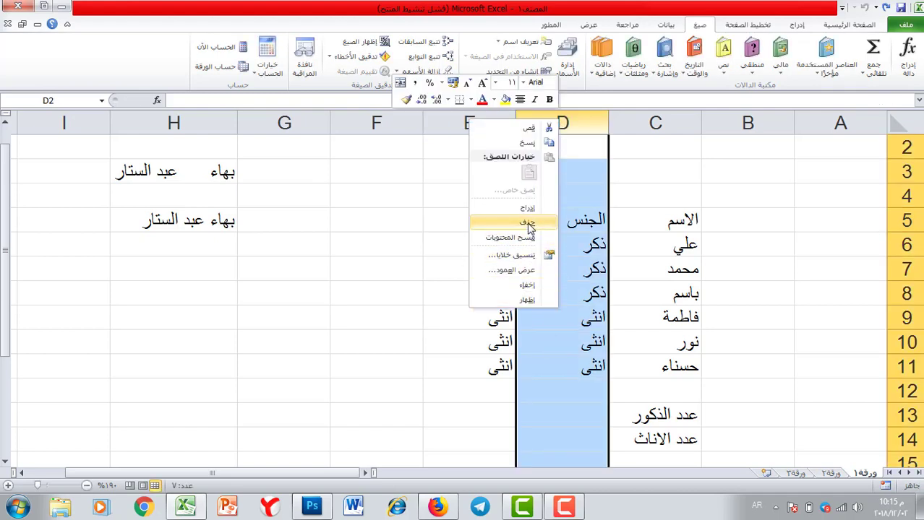
pyautogui.click(527, 286)
pyautogui.click(576, 241)
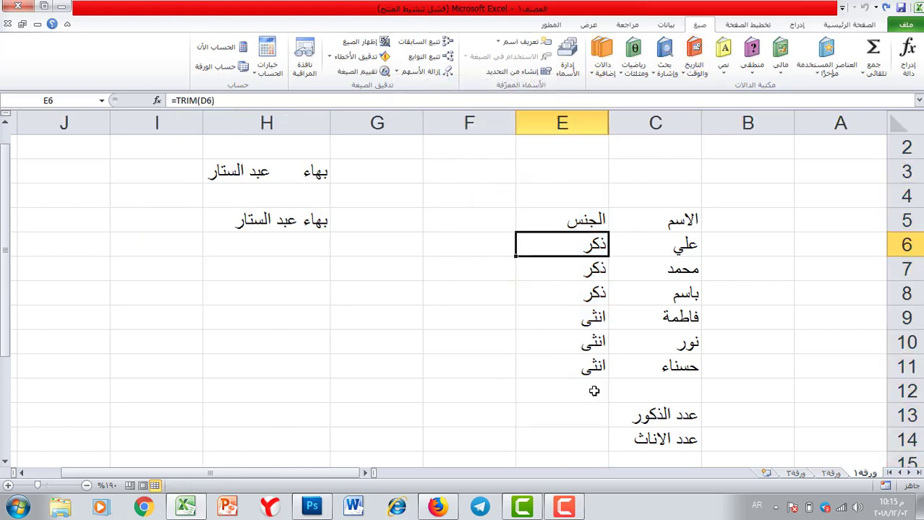
pyautogui.click(579, 414)
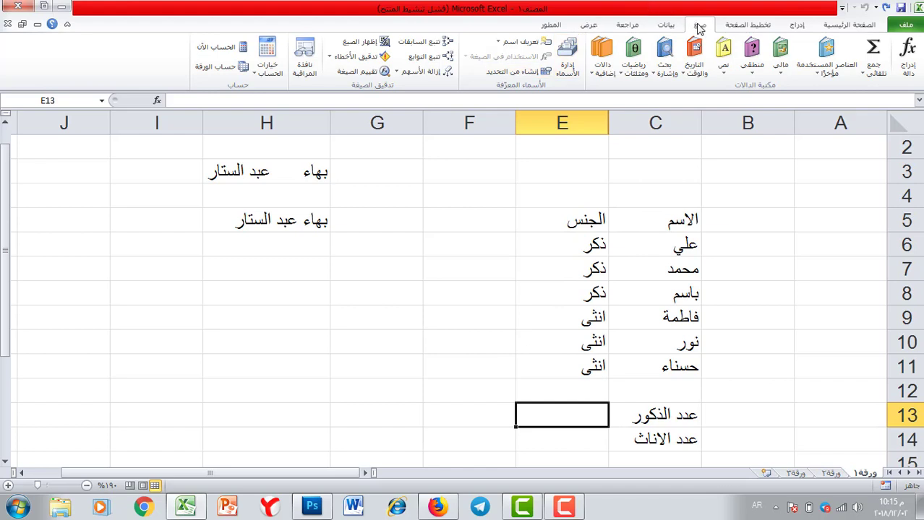
# Count ذكر in E6:E11 with COUNTIF in E13, giving 3
pyautogui.click(826, 59)
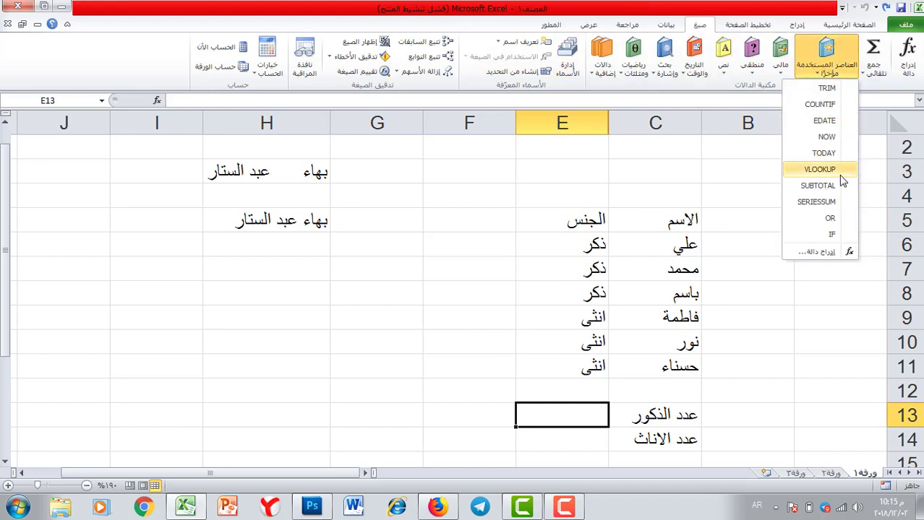
pyautogui.click(819, 104)
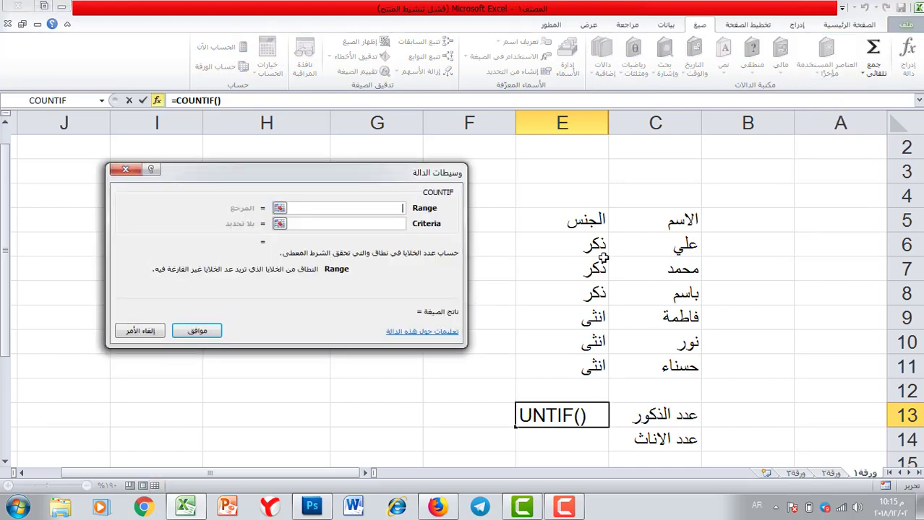
pyautogui.moveTo(589, 248); pyautogui.dragTo(594, 367)
pyautogui.click(354, 223)
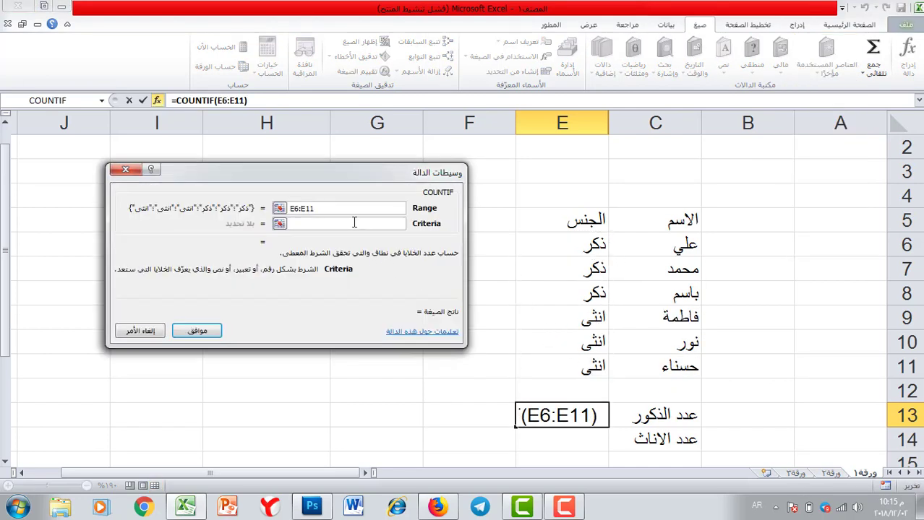
pyautogui.write('ذكر')
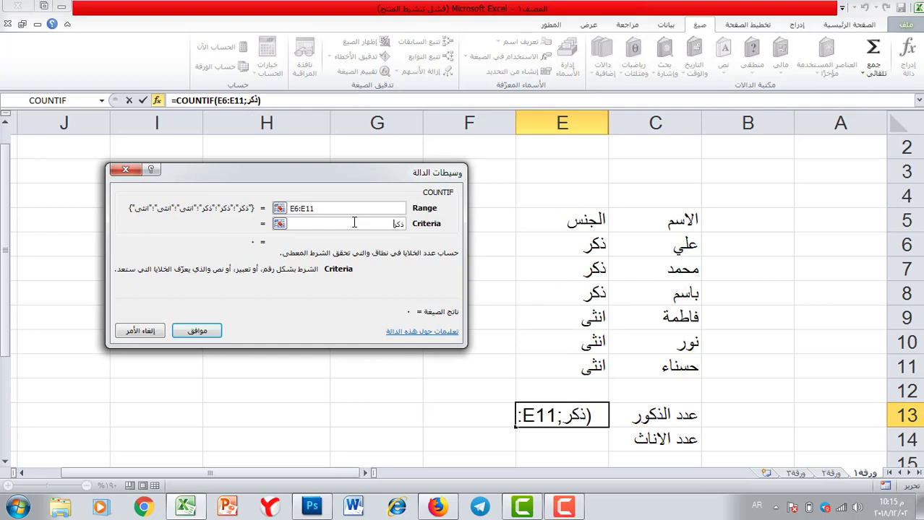
pyautogui.click(197, 330)
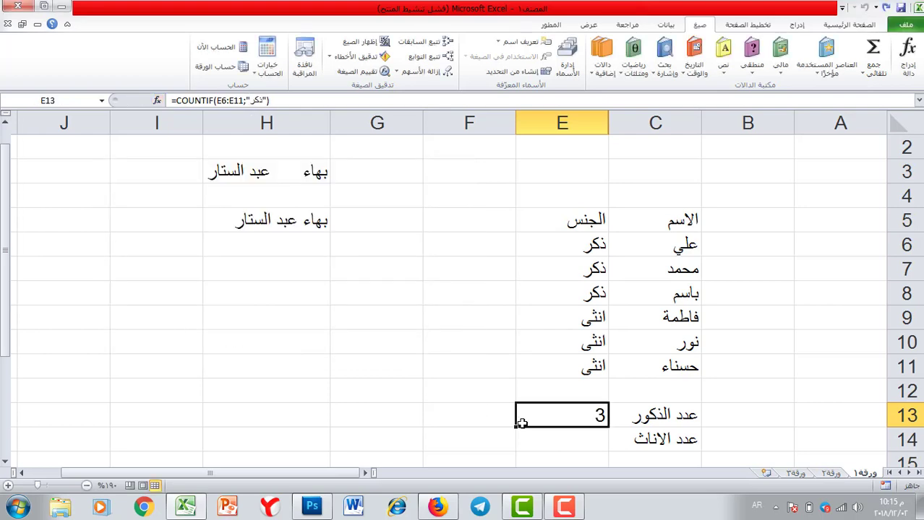
pyautogui.click(562, 439)
# Count انثى in E6:E11 with COUNTIF in E14, giving 3
pyautogui.click(830, 72)
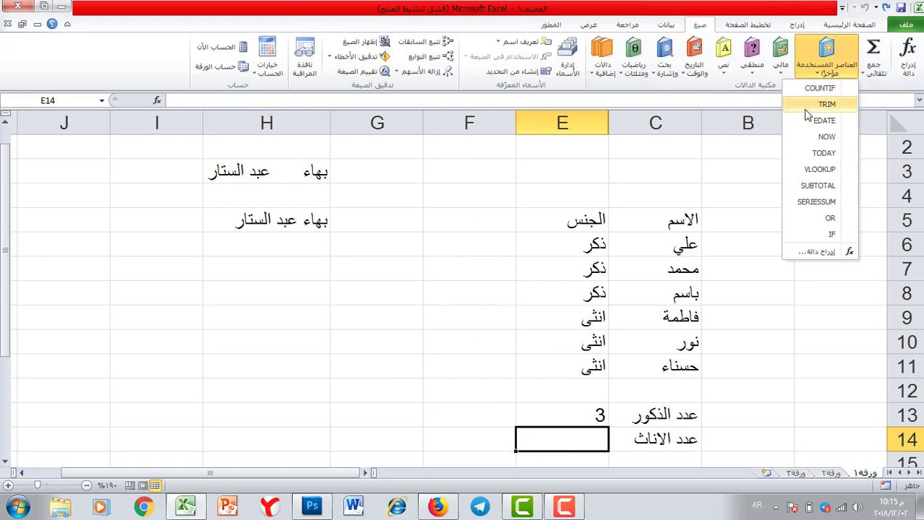
pyautogui.click(816, 91)
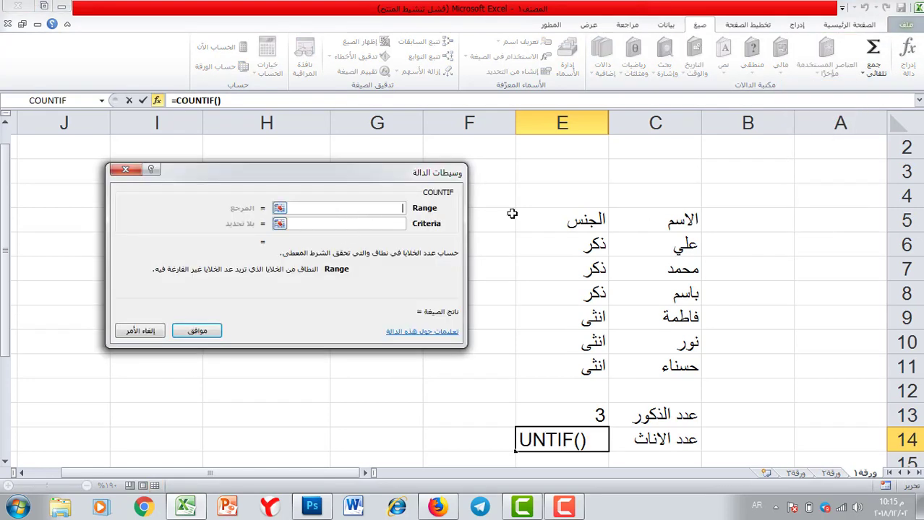
pyautogui.moveTo(577, 238); pyautogui.dragTo(582, 362)
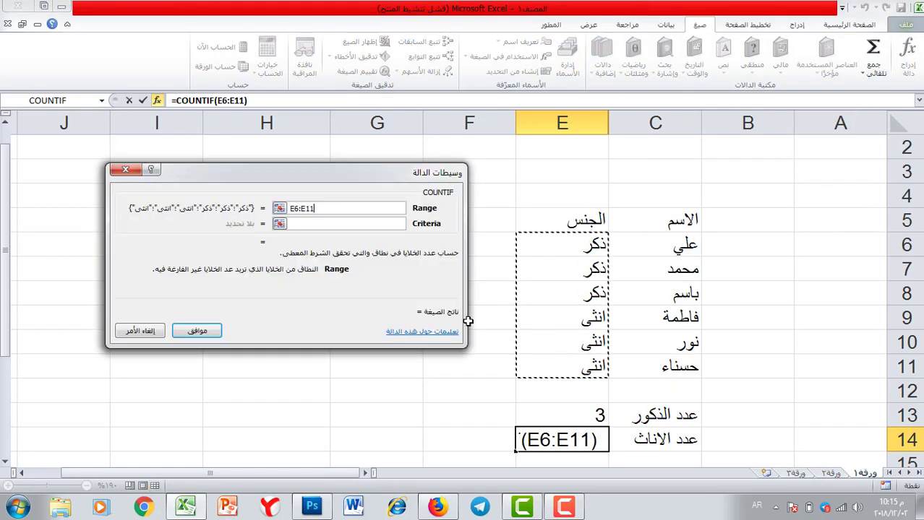
pyautogui.click(329, 225)
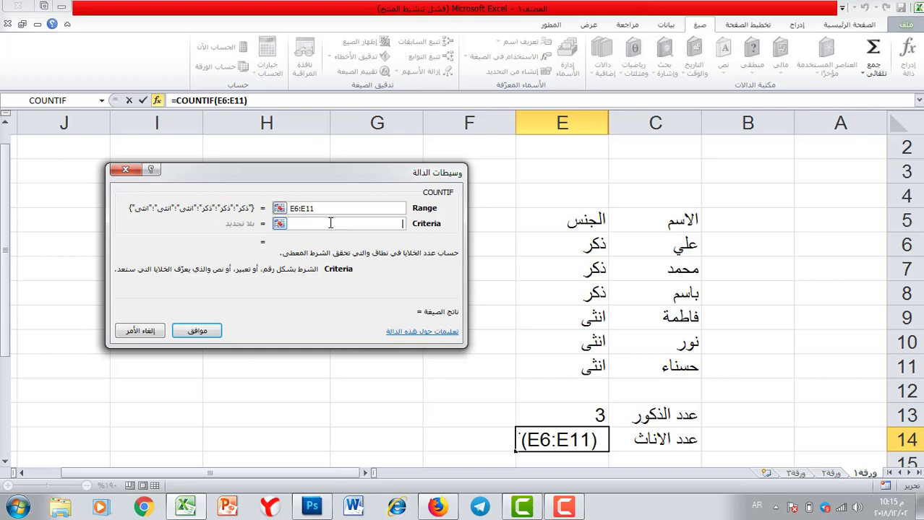
pyautogui.write('انث')
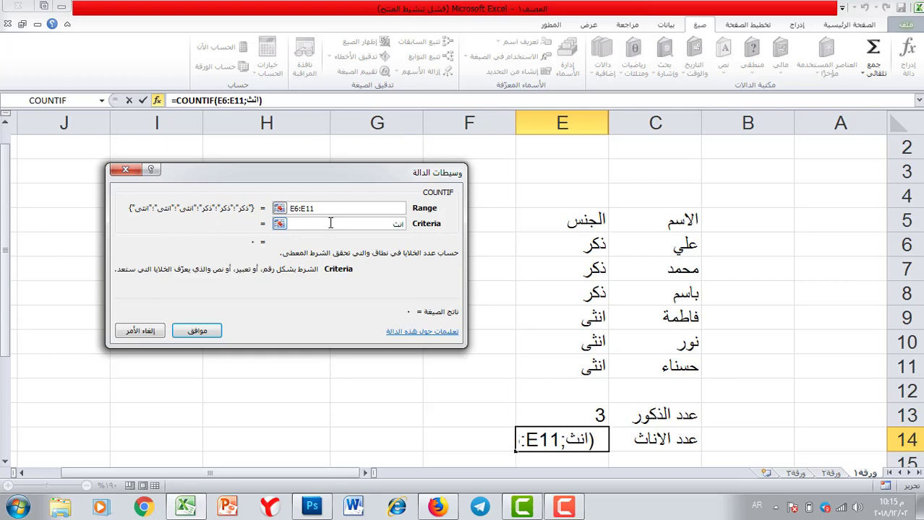
pyautogui.write('ى')
pyautogui.click(198, 332)
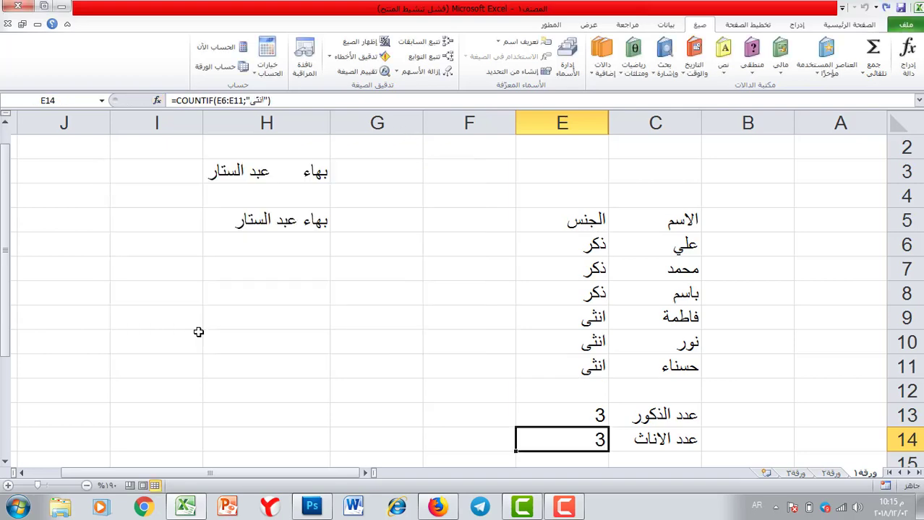
# Select the gender cells E6:E8 to review them, then scroll down below the customer table
pyautogui.click(587, 415)
pyautogui.moveTo(580, 245); pyautogui.dragTo(571, 366)
pyautogui.click(489, 407)
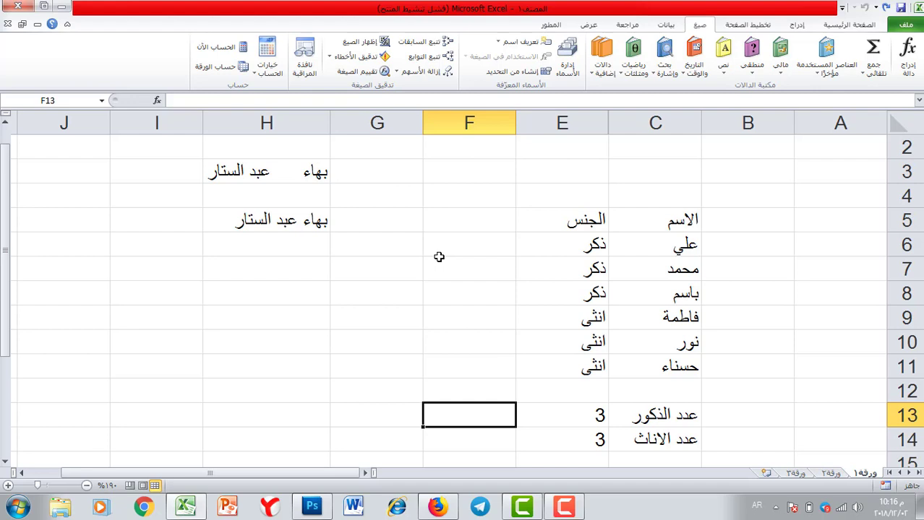
pyautogui.scroll(-5, 694, 166)
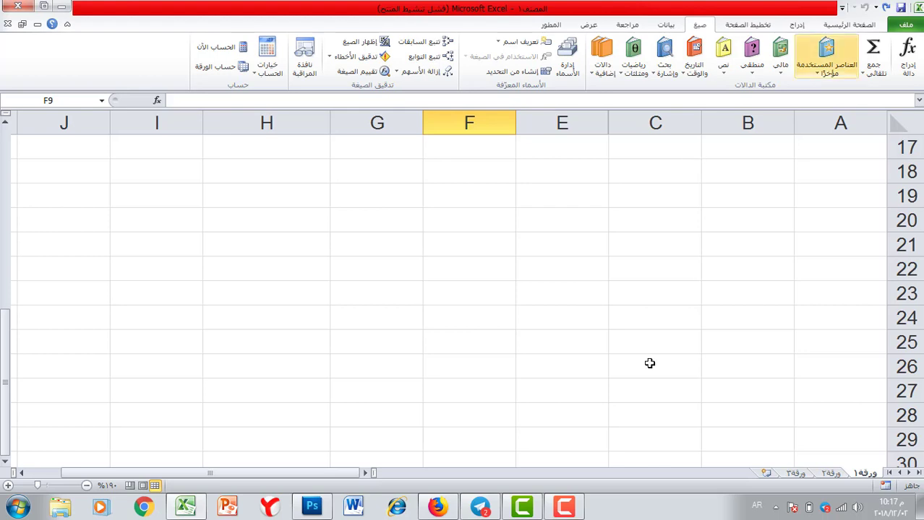
# Enter headers الاسم الاول, الاسم الثاني, الاسم الثالث and الاسم الثلاثي in E19:H19
pyautogui.click(553, 192)
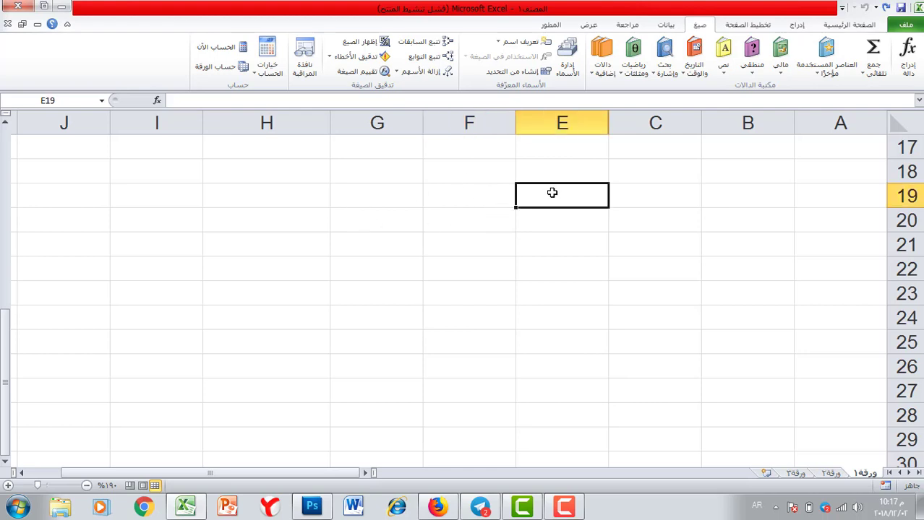
pyautogui.write('الاسم')
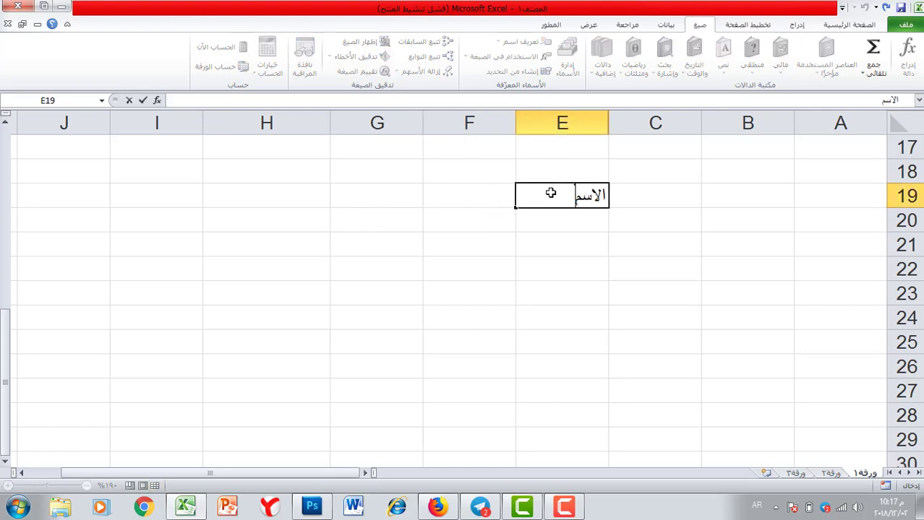
pyautogui.write(' الاول')
pyautogui.click(471, 206)
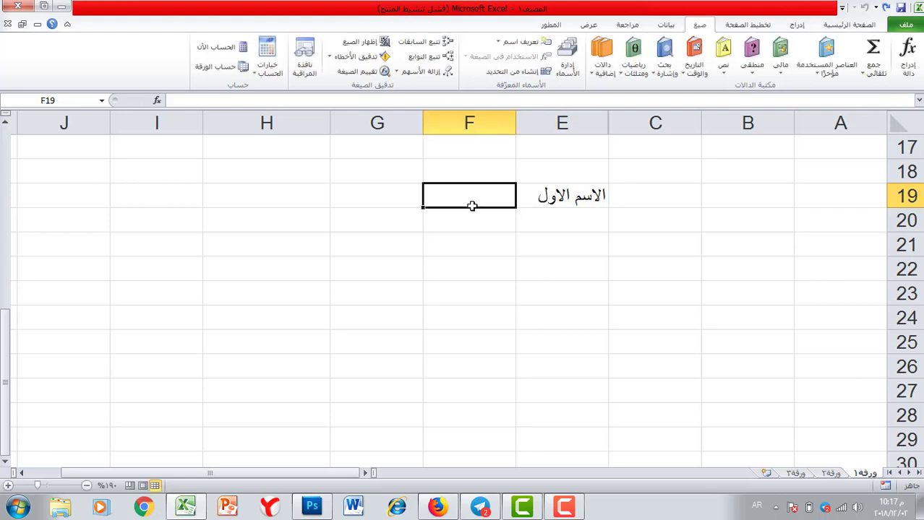
pyautogui.write('الاث')
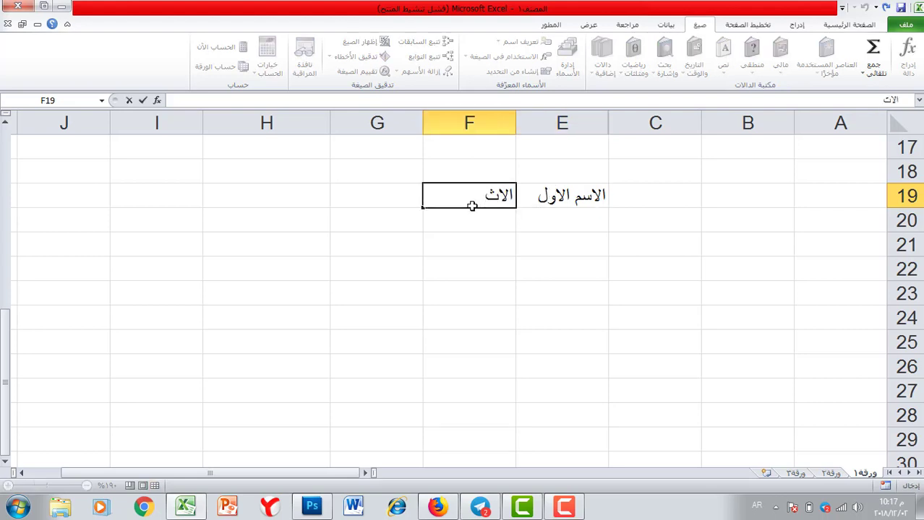
pyautogui.press('BackSpace')
pyautogui.press('BackSpace')
pyautogui.write('اسم الثاني')
pyautogui.press('Tab')
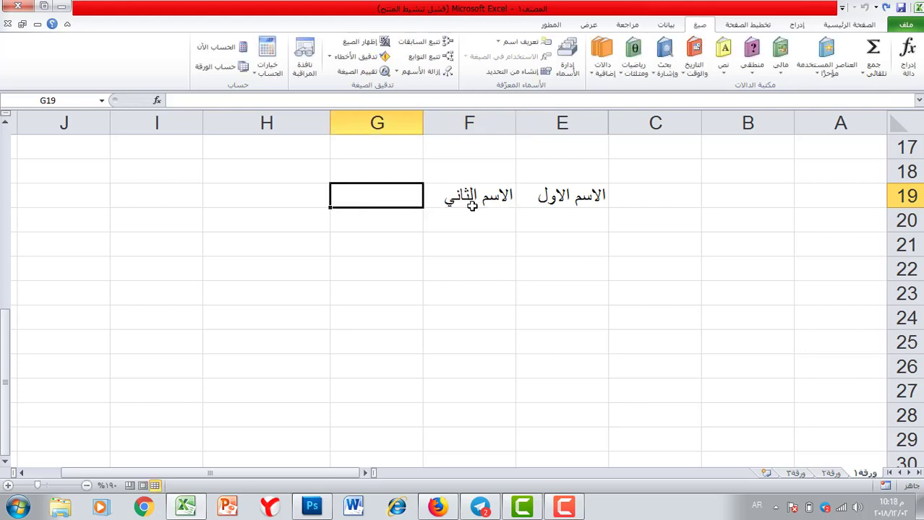
pyautogui.write('الا')
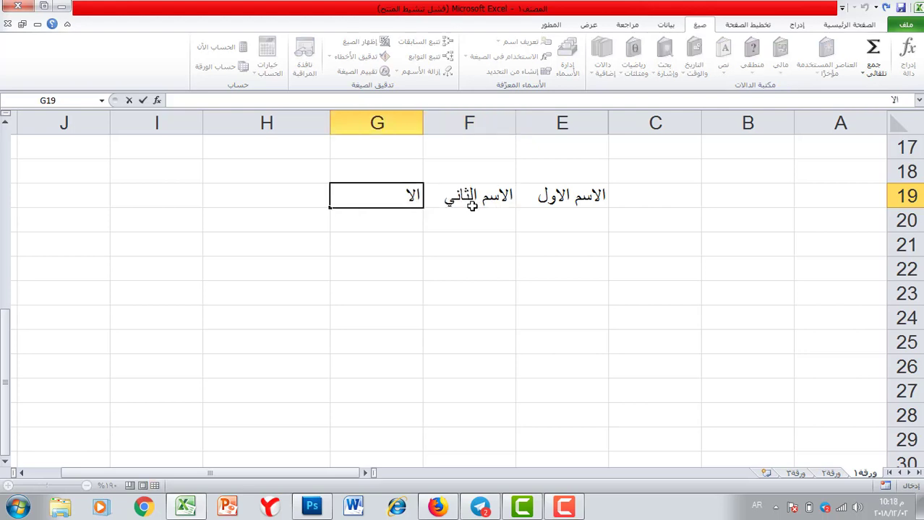
pyautogui.write('سم الثالث')
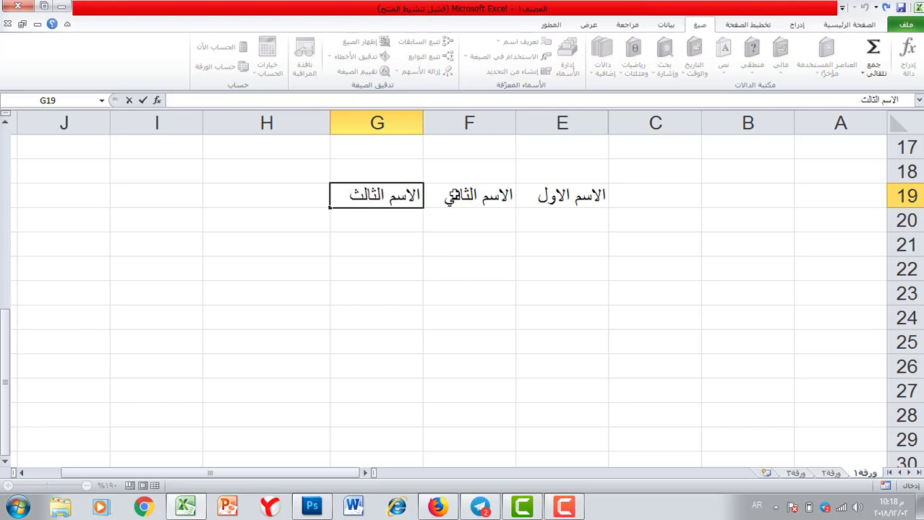
pyautogui.click(240, 198)
pyautogui.write('ال')
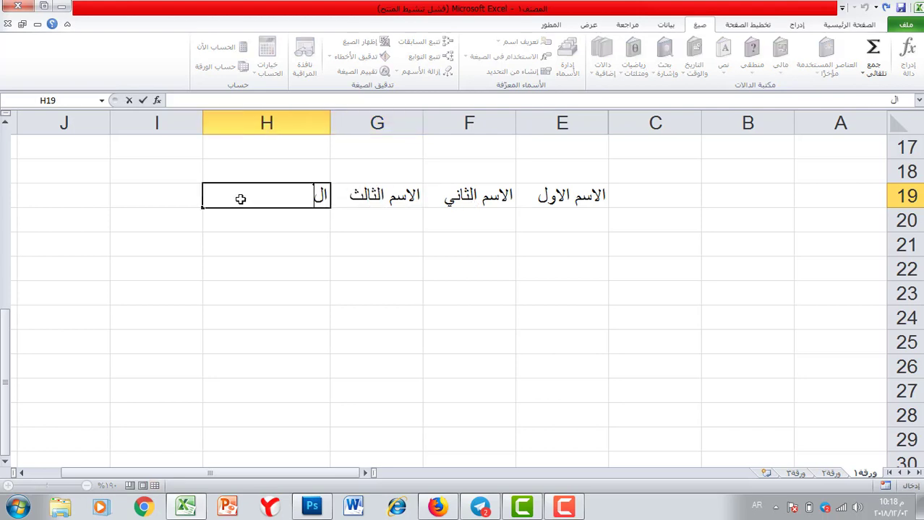
pyautogui.write('اسم الثلاثي')
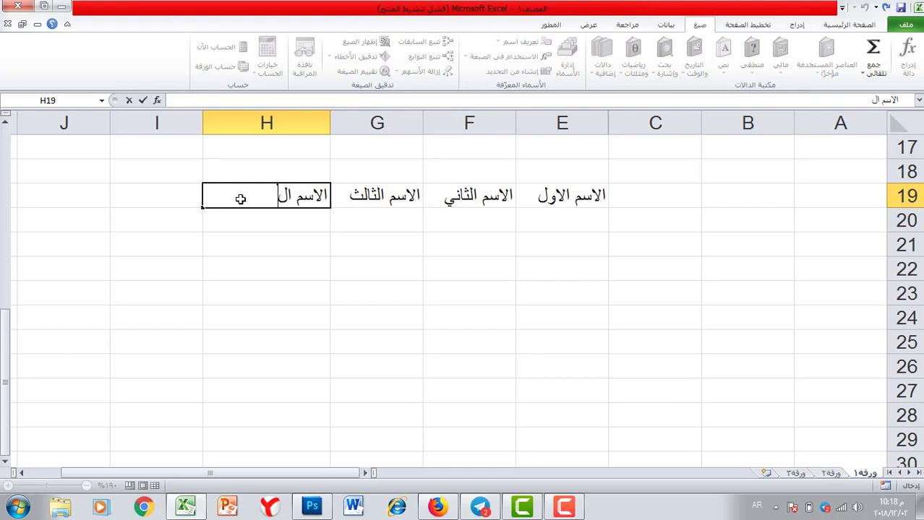
pyautogui.click(598, 223)
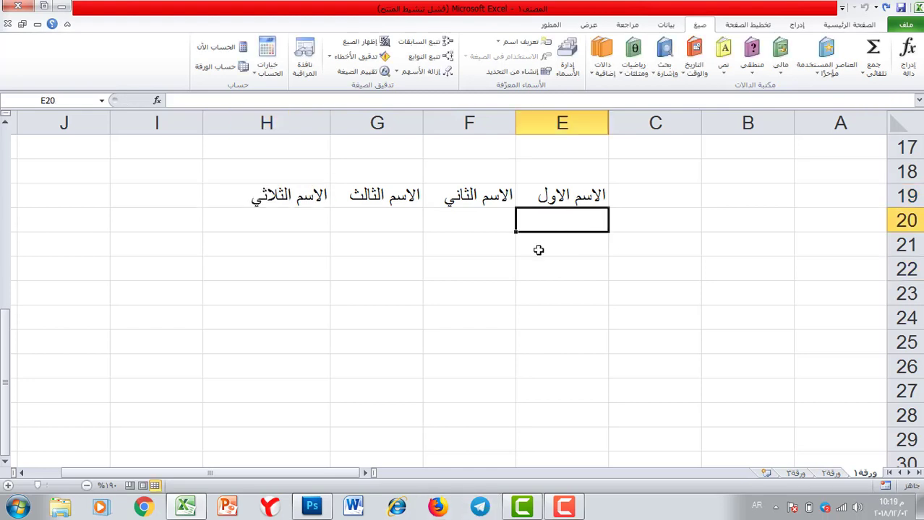
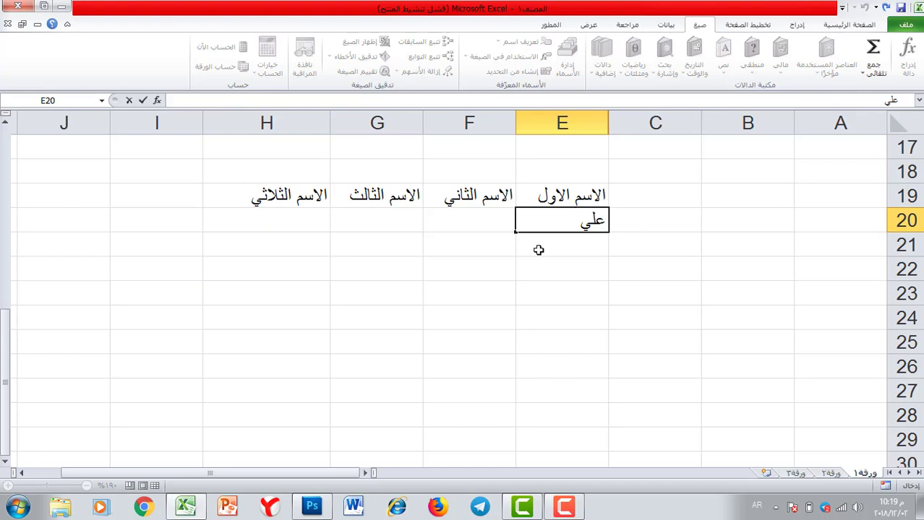
# Enter the first person's first, second and third names in E20:G20
pyautogui.press('Tab')
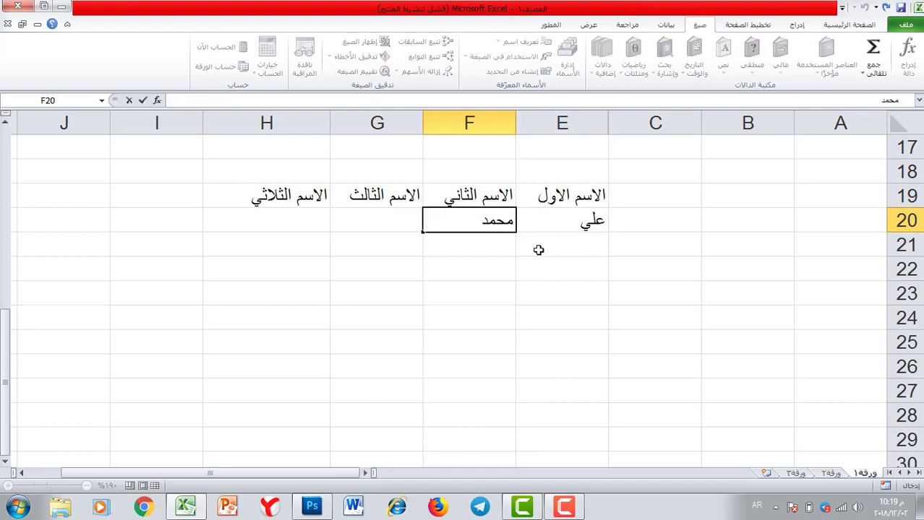
pyautogui.press('Tab')
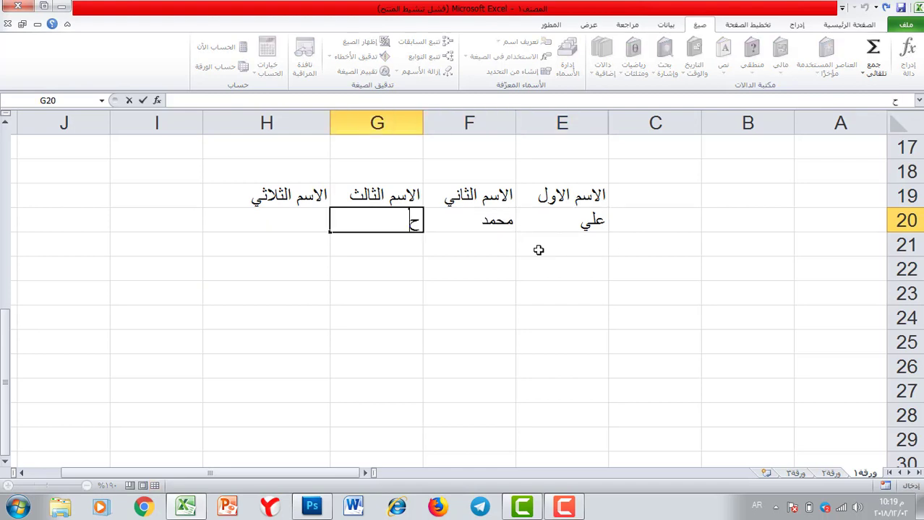
pyautogui.click(580, 245)
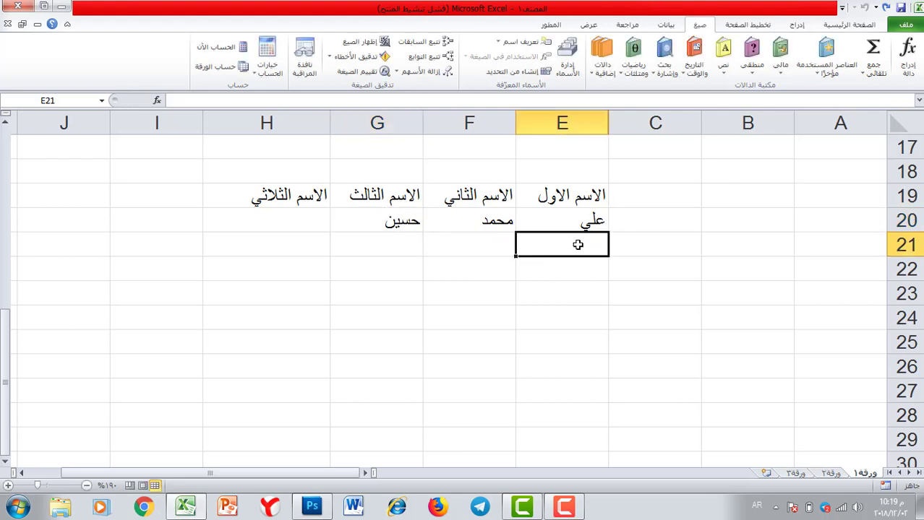
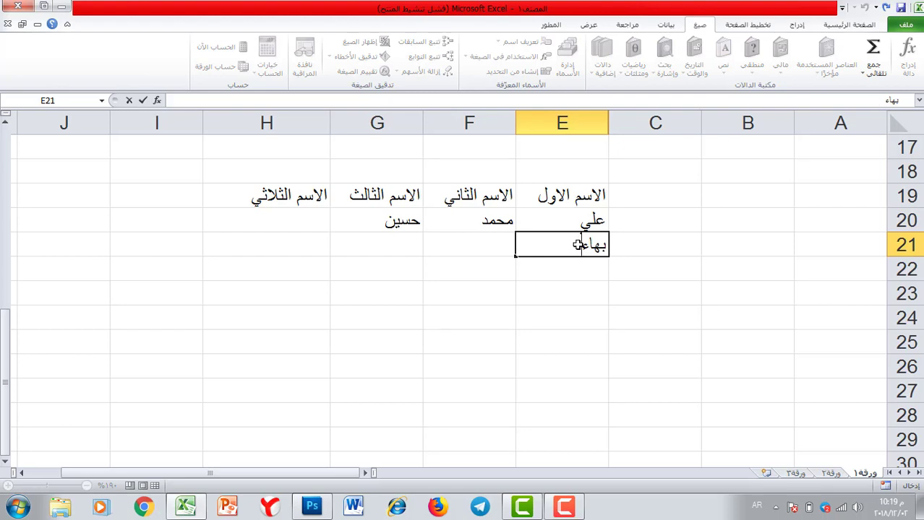
# Enter the second person's first, second and third names in E21:G21
pyautogui.click(491, 243)
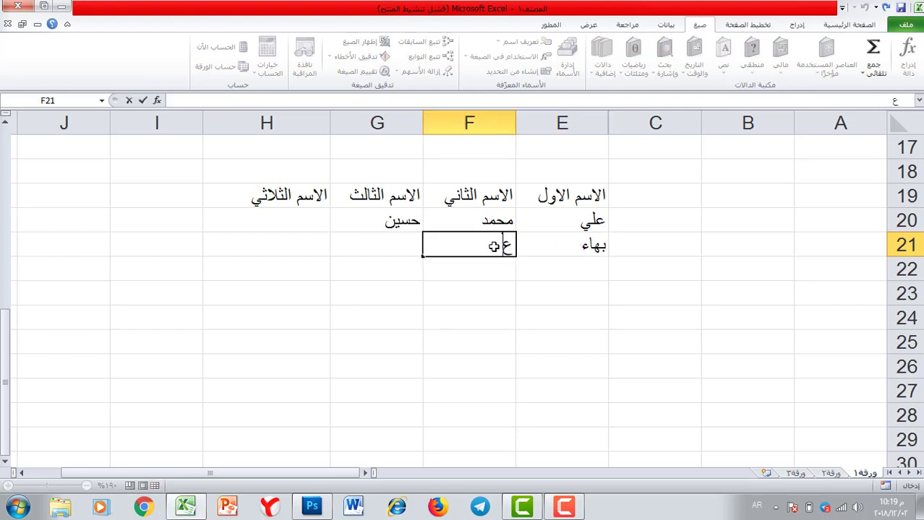
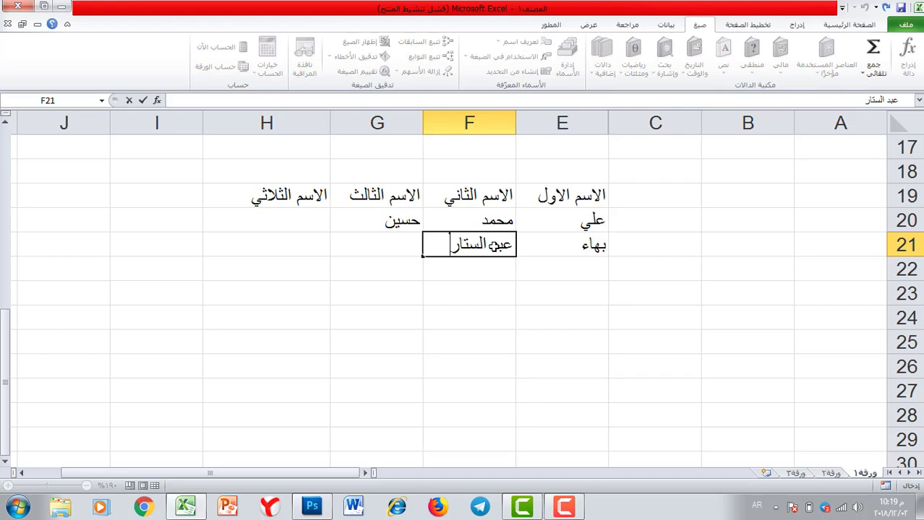
pyautogui.click(391, 250)
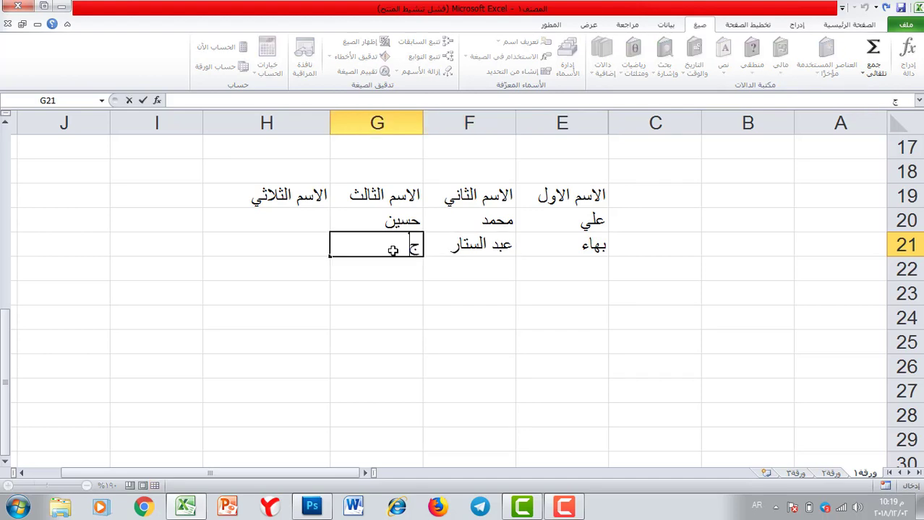
# Select the row-20 name cells, return to H20 and open the Text functions list
pyautogui.click(291, 227)
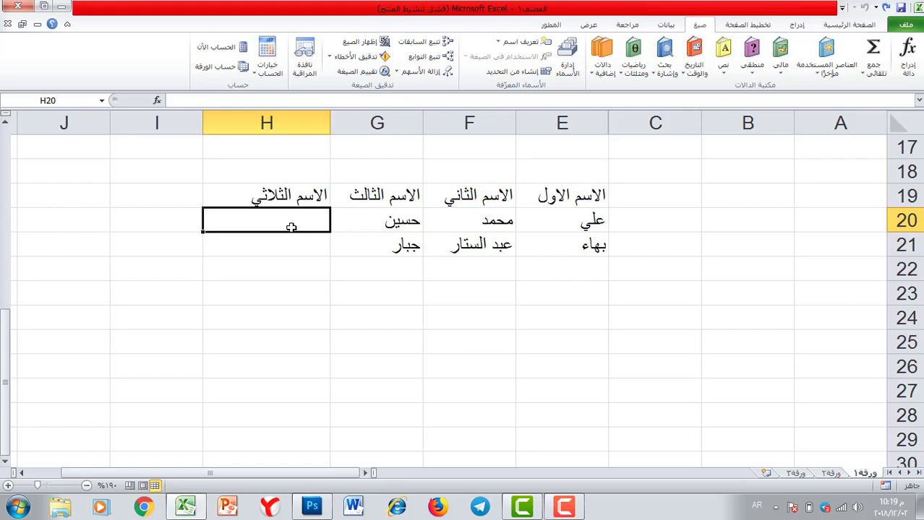
pyautogui.moveTo(380, 227); pyautogui.dragTo(541, 220)
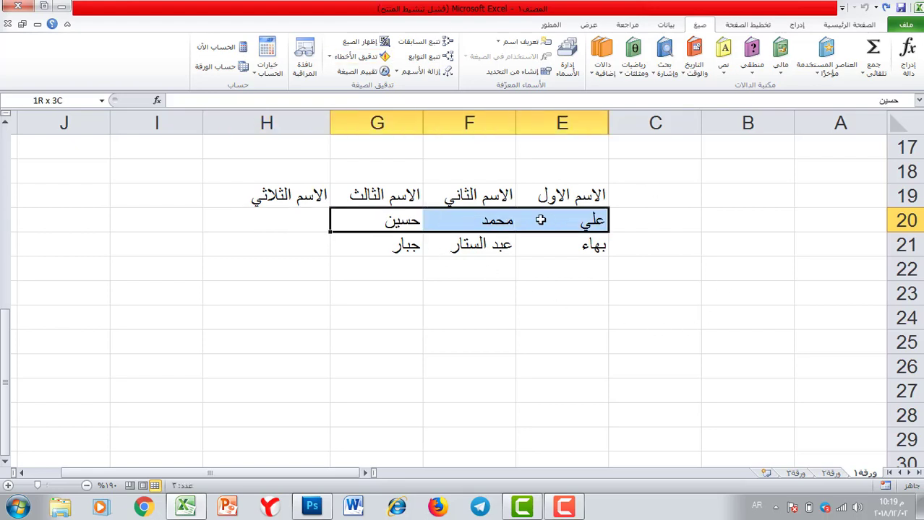
pyautogui.click(245, 222)
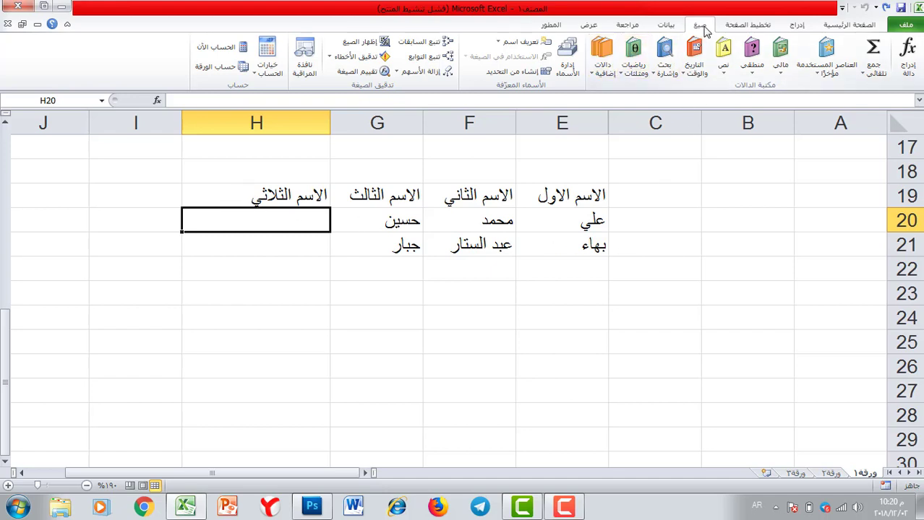
pyautogui.click(723, 66)
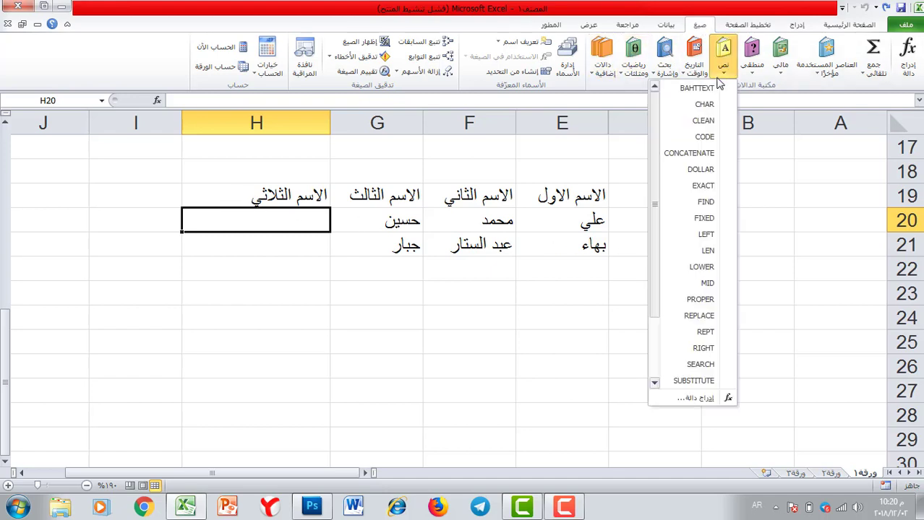
# Put =CONCATENATE(E20;F20;G20) in H20, using E20, F20 and G20 as Text1–Text3
pyautogui.click(691, 157)
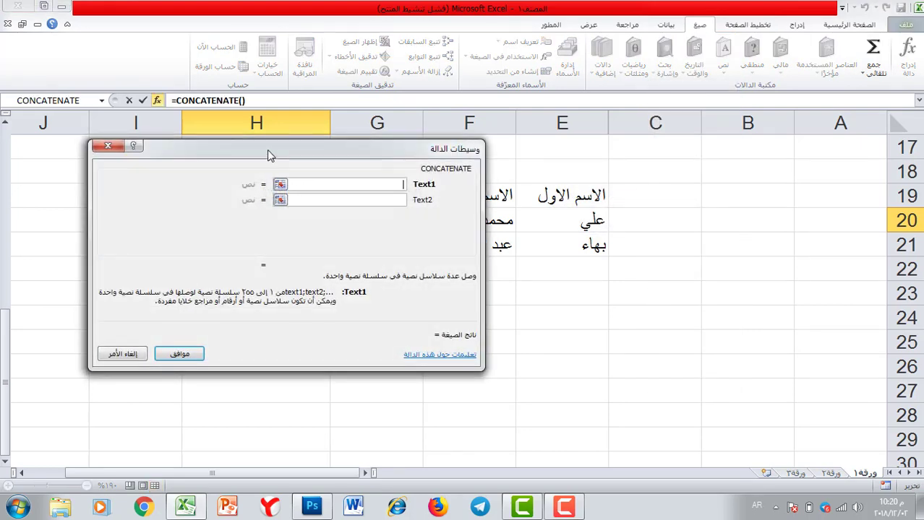
pyautogui.moveTo(267, 150); pyautogui.dragTo(161, 250)
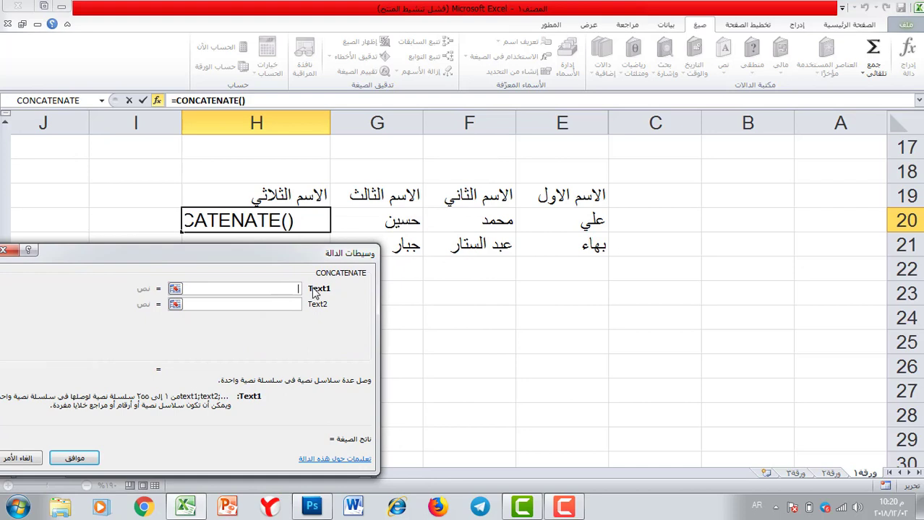
pyautogui.click(585, 225)
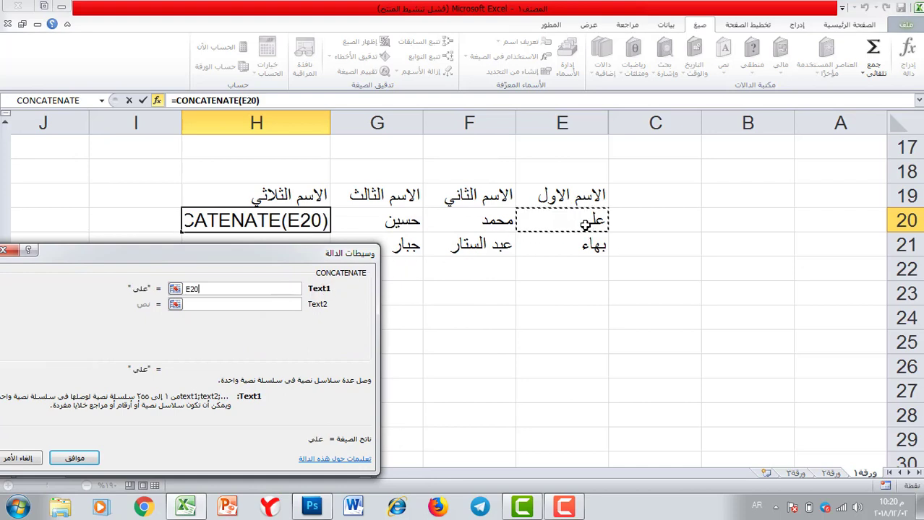
pyautogui.click(209, 304)
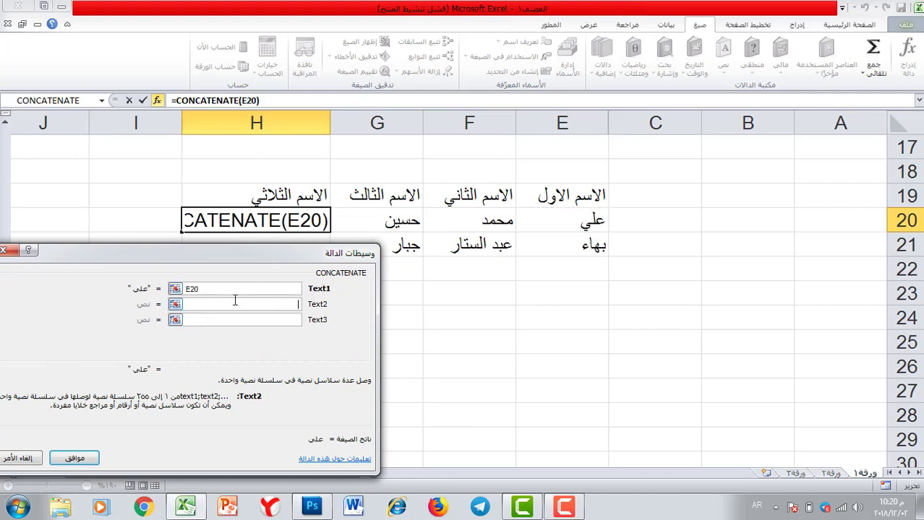
pyautogui.click(494, 224)
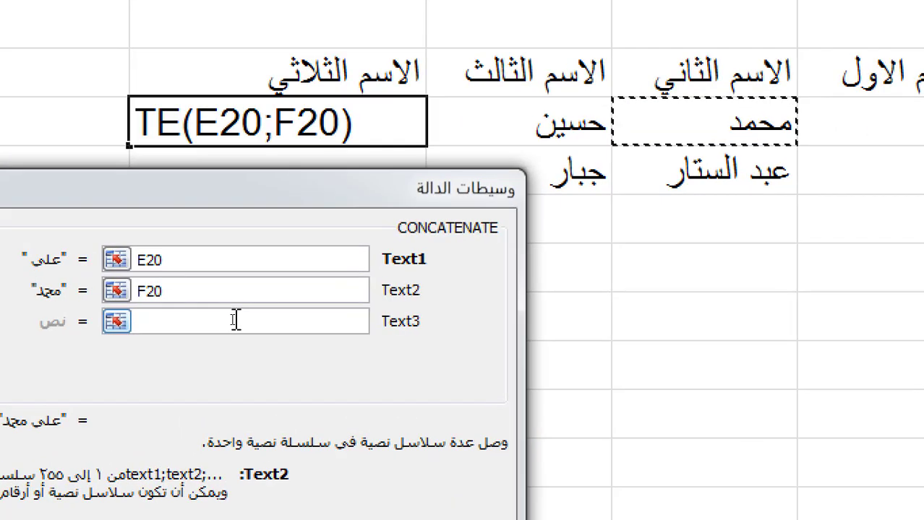
pyautogui.click(235, 321)
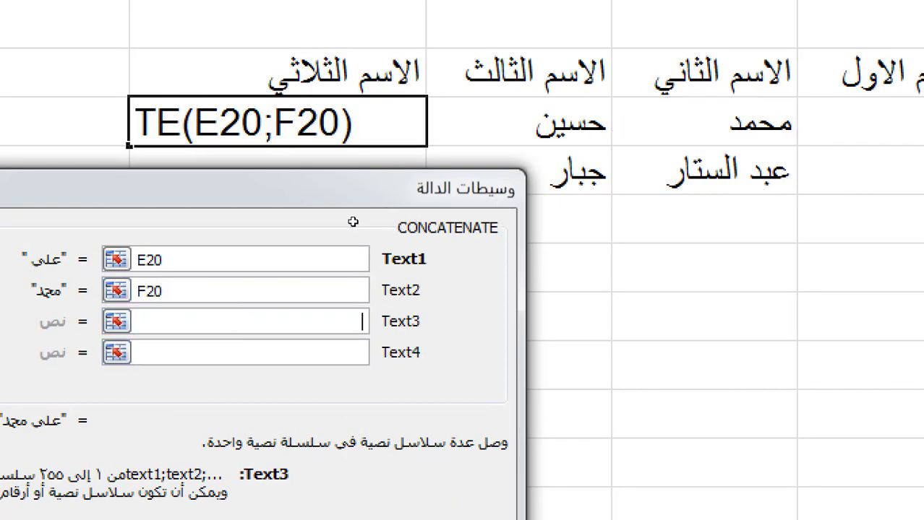
pyautogui.click(556, 134)
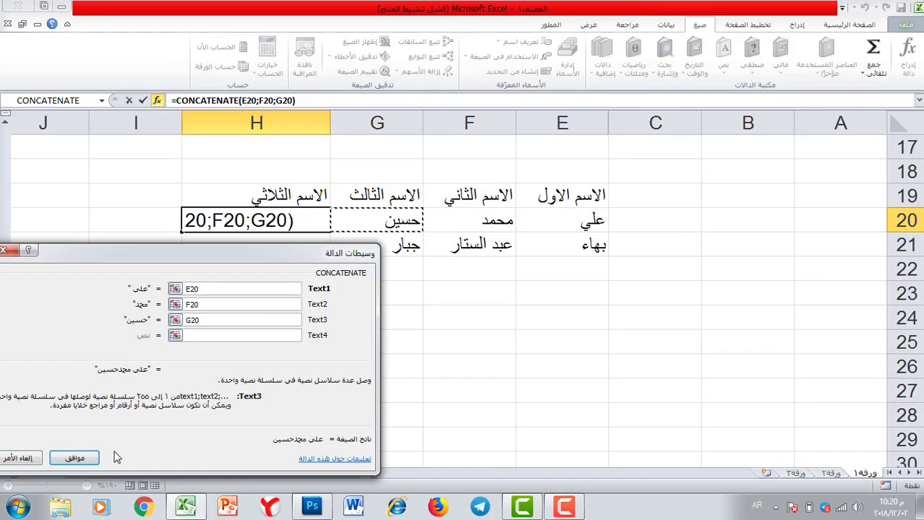
pyautogui.click(87, 460)
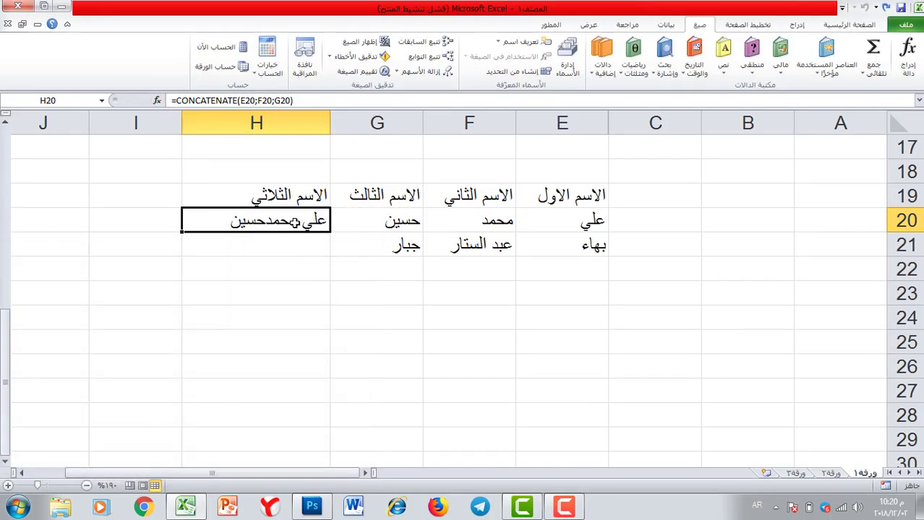
# Remove the trailing space from the first name in E20
pyautogui.doubleClick(571, 227)
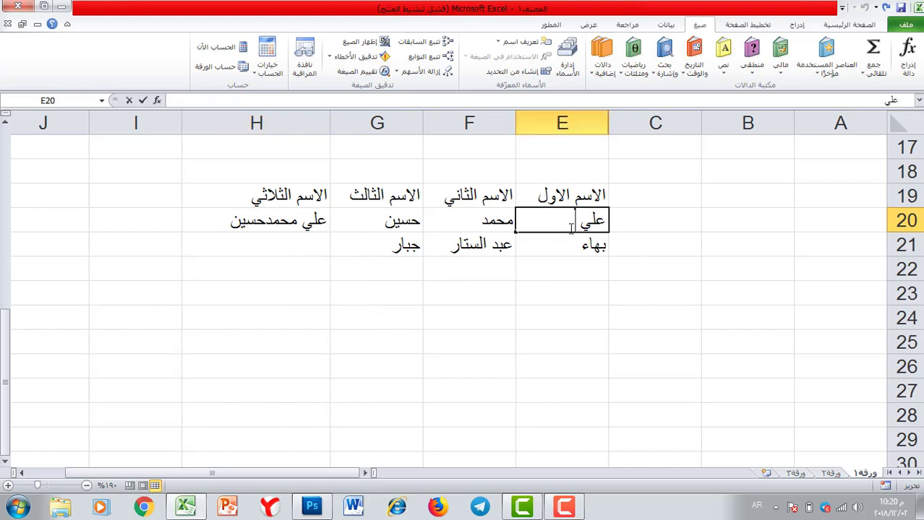
pyautogui.press('BackSpace')
pyautogui.press('Return')
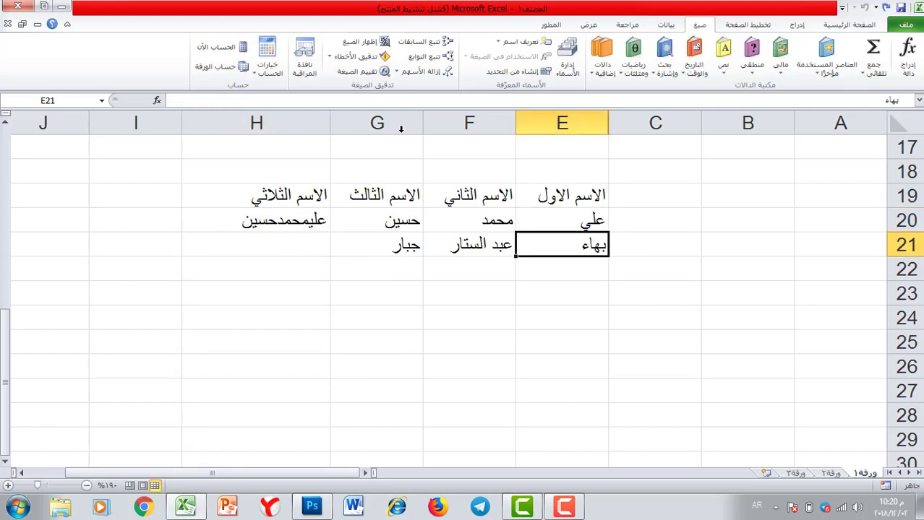
# Clear the CONCATENATE formula from H20
pyautogui.click(264, 238)
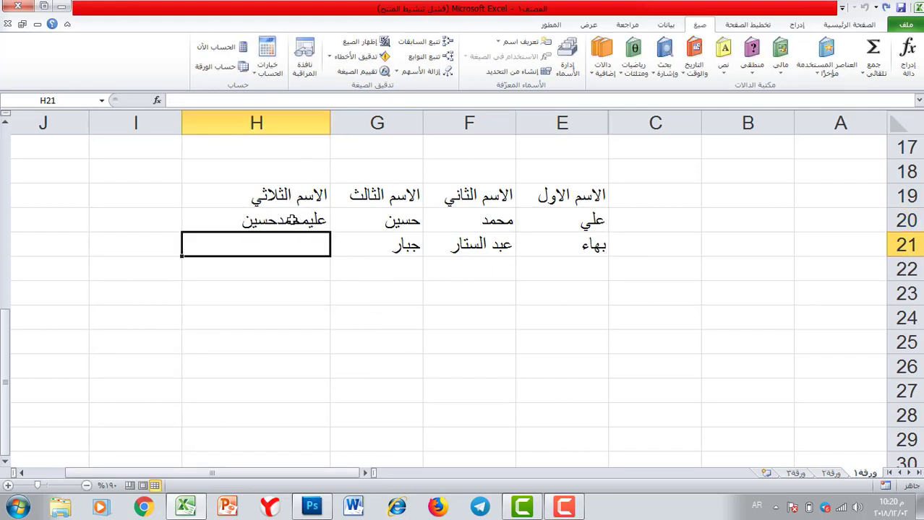
pyautogui.click(286, 227)
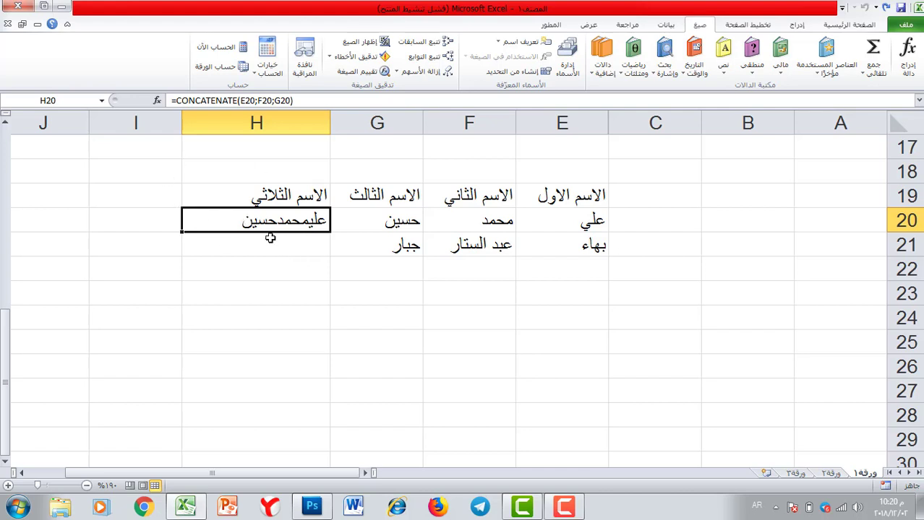
pyautogui.press('Delete')
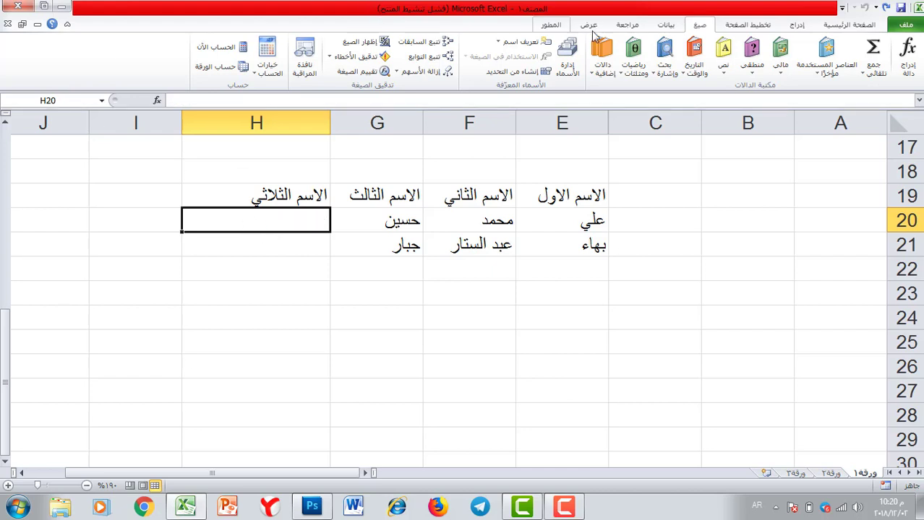
# Rebuild H20 as =CONCATENATE(E20;" ";F20;" ";G20) so the full name has spaces
pyautogui.click(723, 68)
pyautogui.click(688, 153)
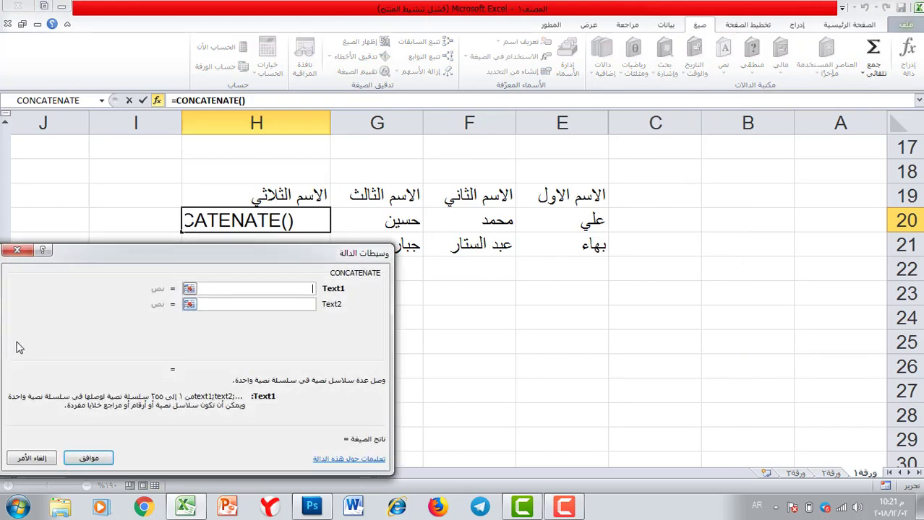
pyautogui.moveTo(112, 258); pyautogui.dragTo(157, 268)
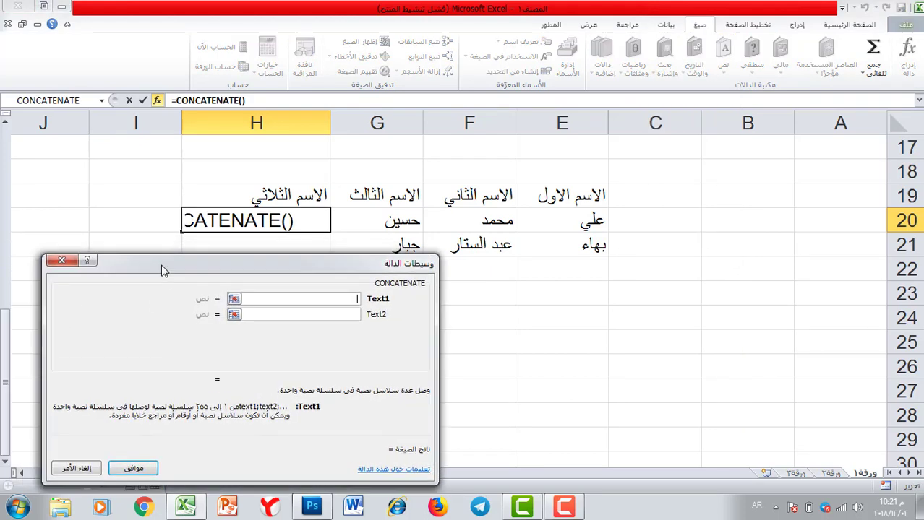
pyautogui.click(569, 227)
pyautogui.click(296, 318)
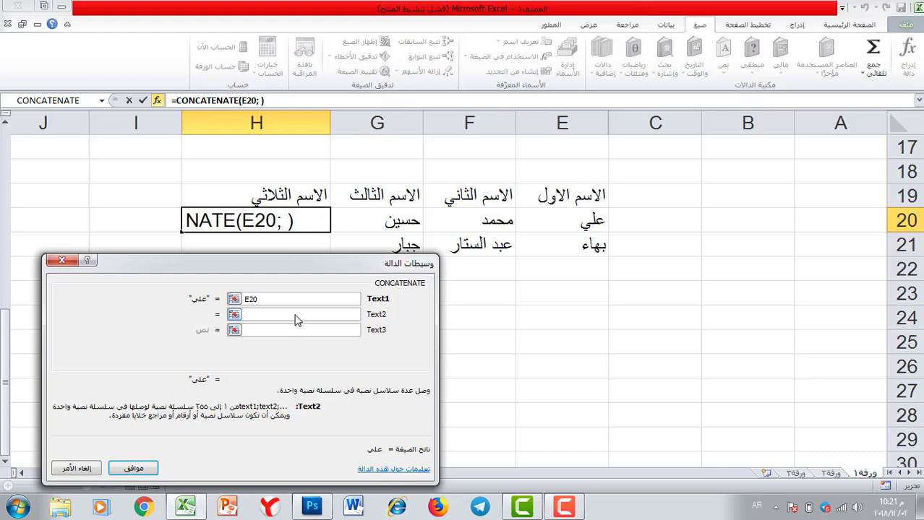
pyautogui.click(294, 329)
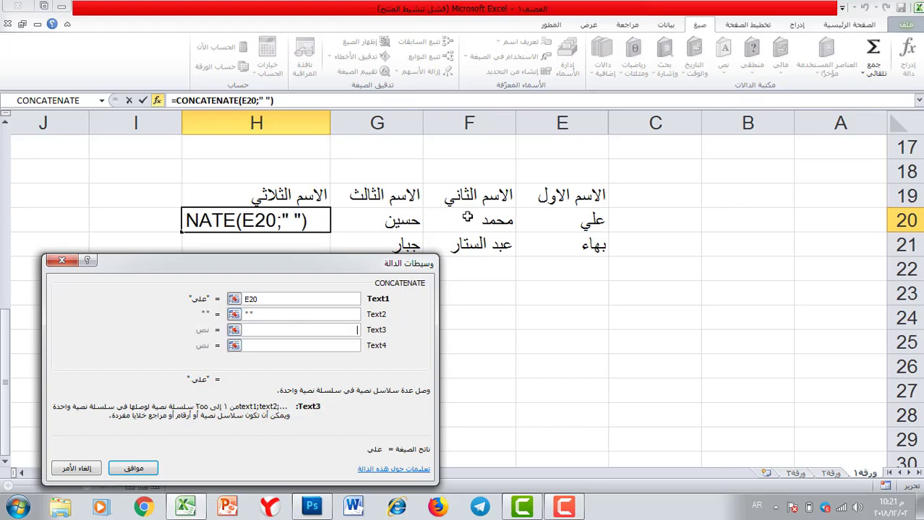
pyautogui.click(466, 218)
pyautogui.click(289, 350)
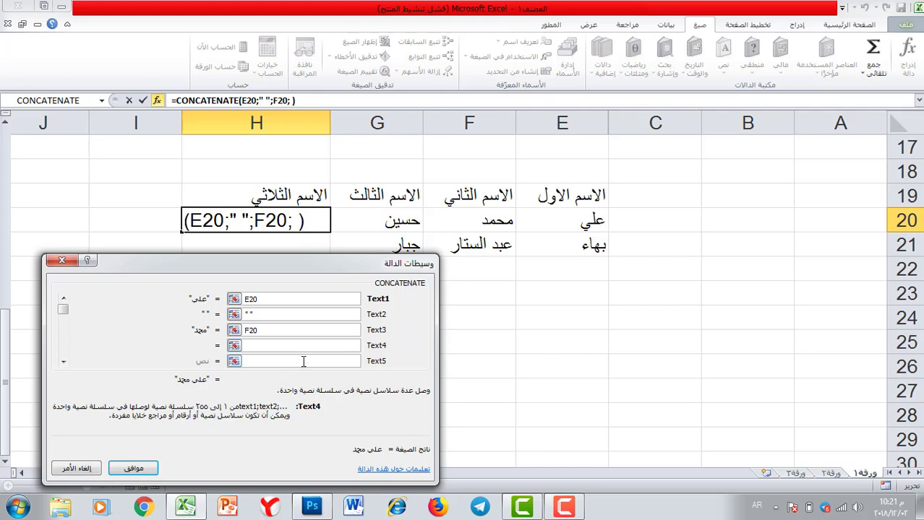
pyautogui.click(303, 361)
pyautogui.click(394, 224)
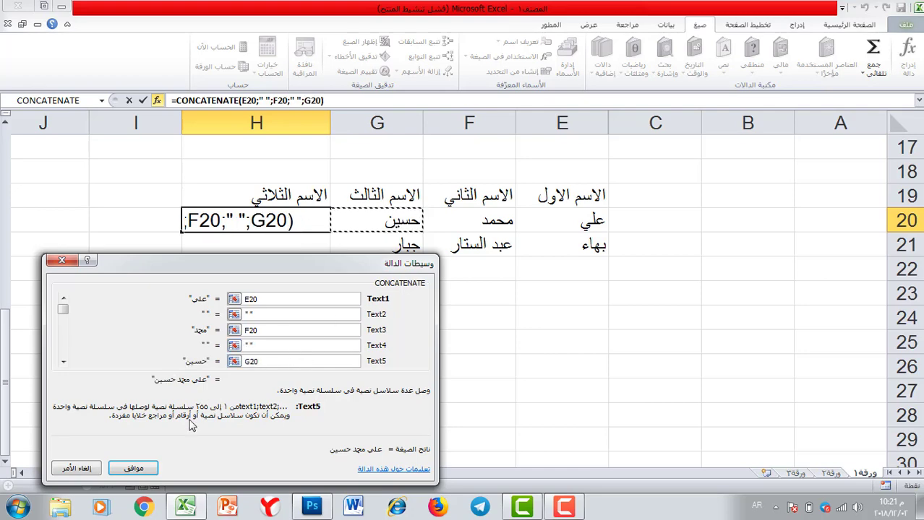
pyautogui.click(134, 468)
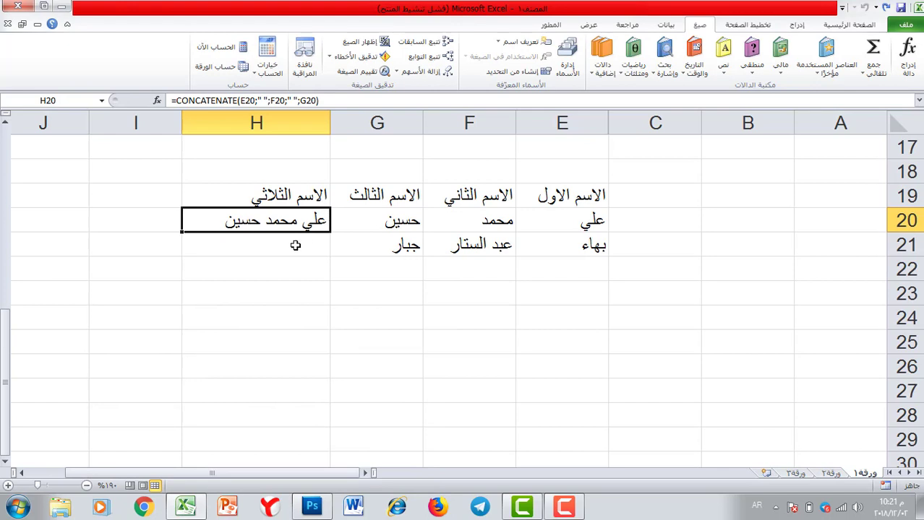
# Start CONCATENATE in H21 with E21 as Text1 and a space as Text2
pyautogui.click(295, 246)
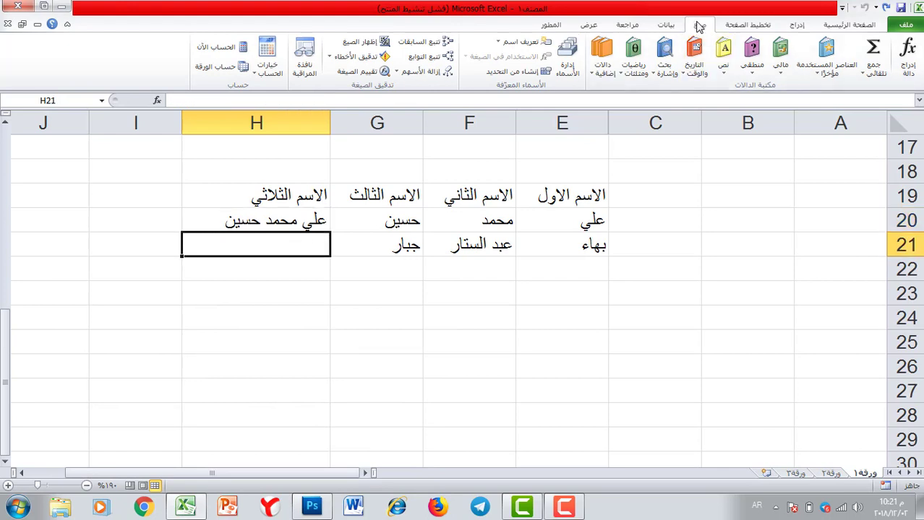
pyautogui.click(727, 76)
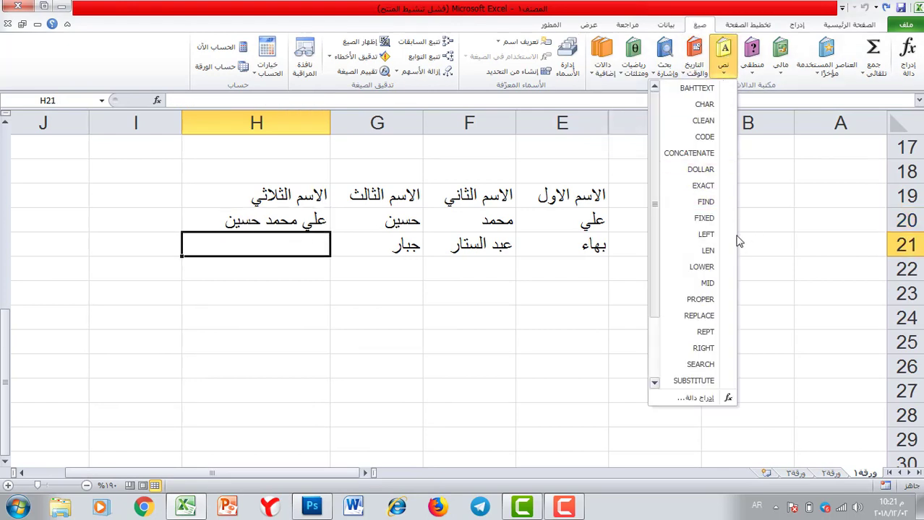
pyautogui.click(690, 152)
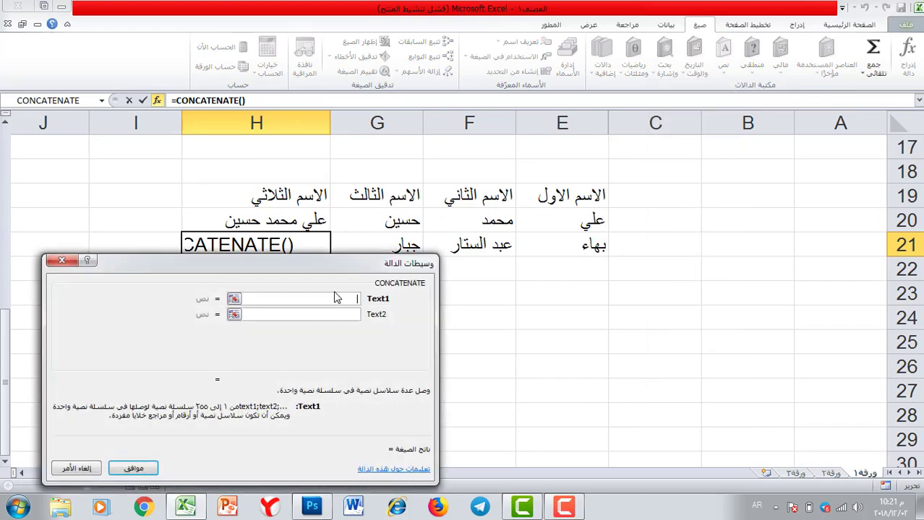
pyautogui.click(572, 246)
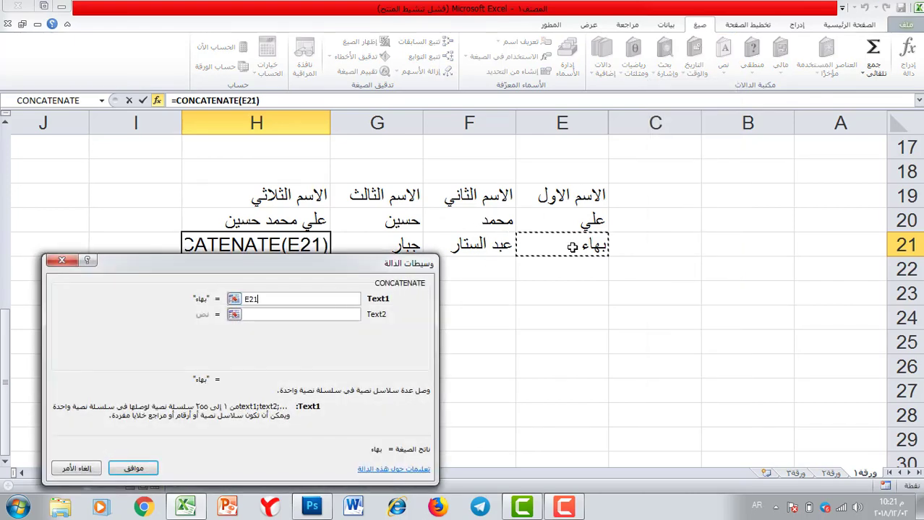
pyautogui.click(291, 318)
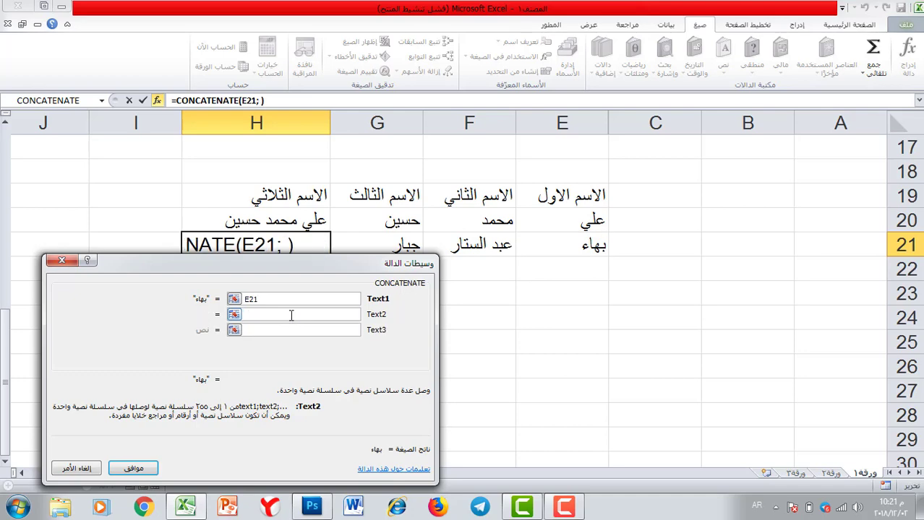
pyautogui.write('" "')
pyautogui.click(302, 330)
# Add F21, a second space and G21 as Text3–Text5, then confirm the formula
pyautogui.click(498, 246)
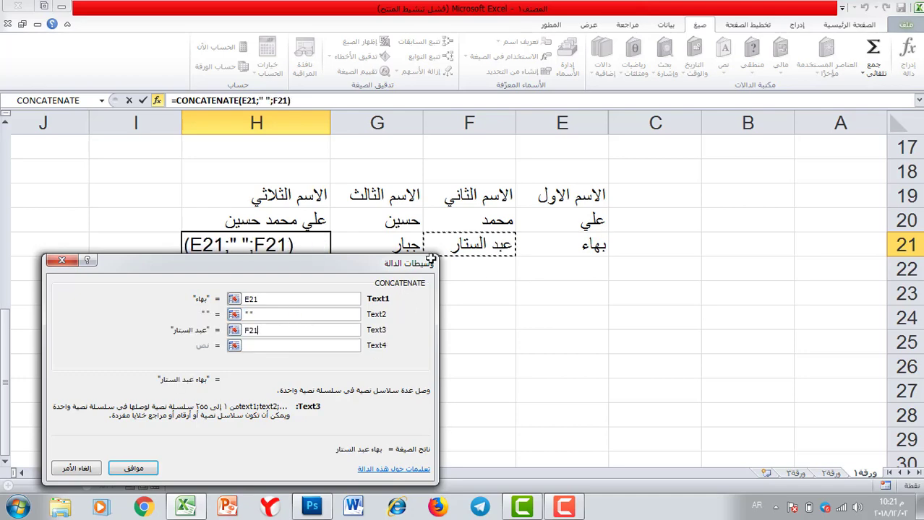
pyautogui.moveTo(363, 282); pyautogui.dragTo(397, 303)
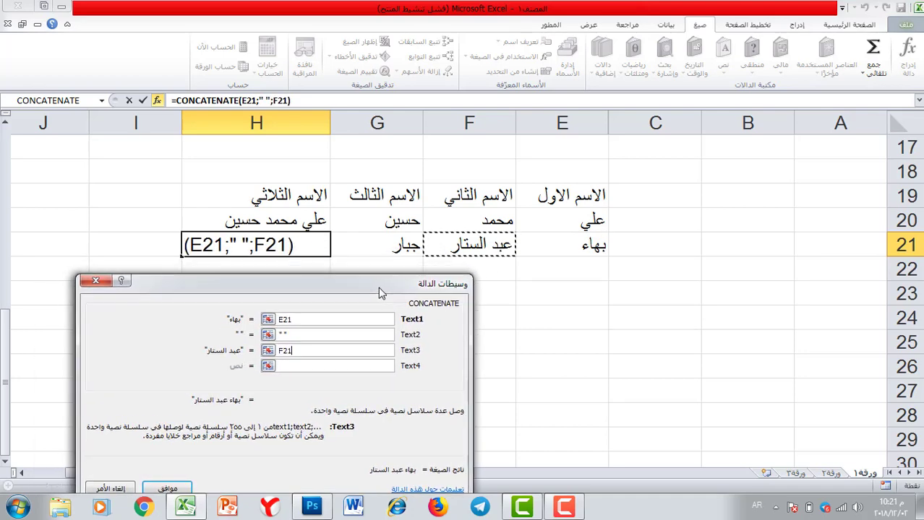
pyautogui.click(319, 364)
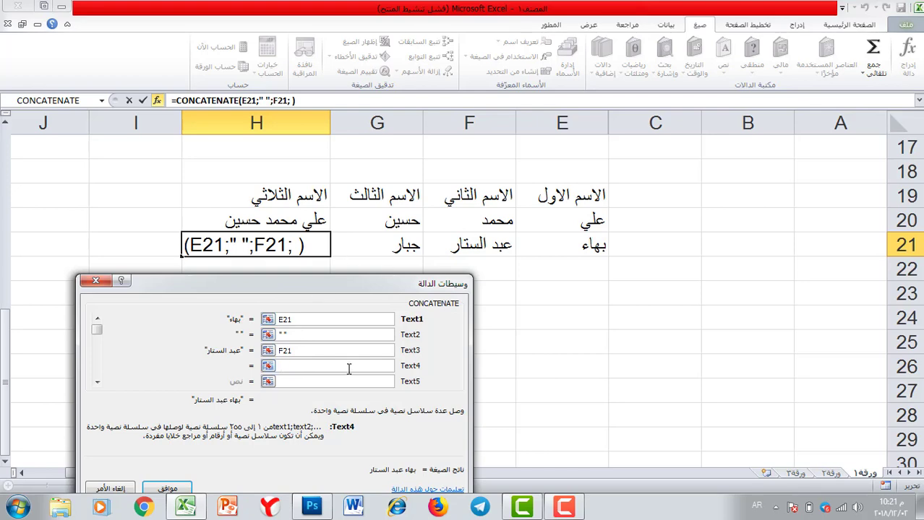
pyautogui.write('" "')
pyautogui.click(384, 248)
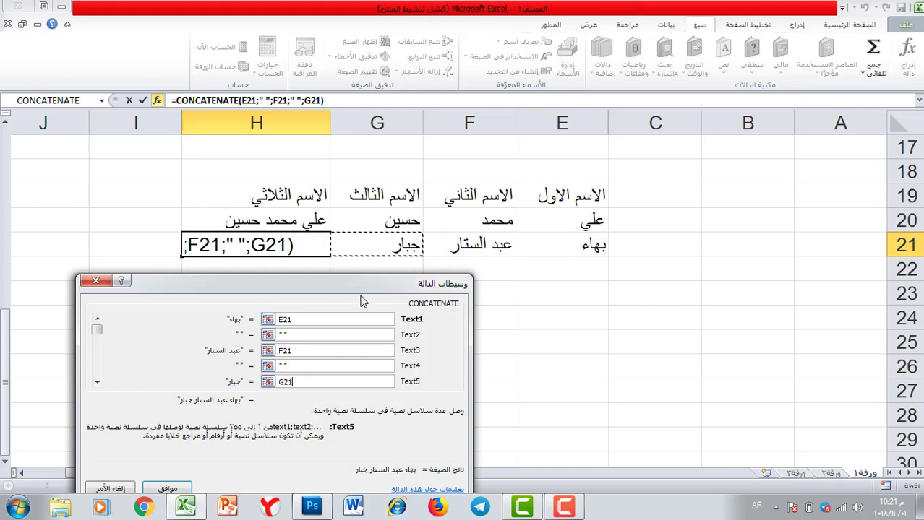
pyautogui.moveTo(345, 295); pyautogui.dragTo(516, 240)
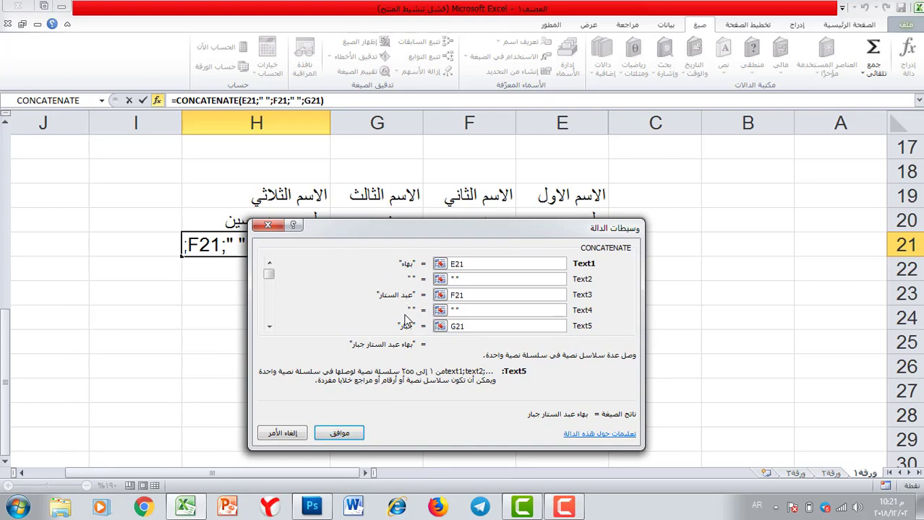
pyautogui.click(339, 433)
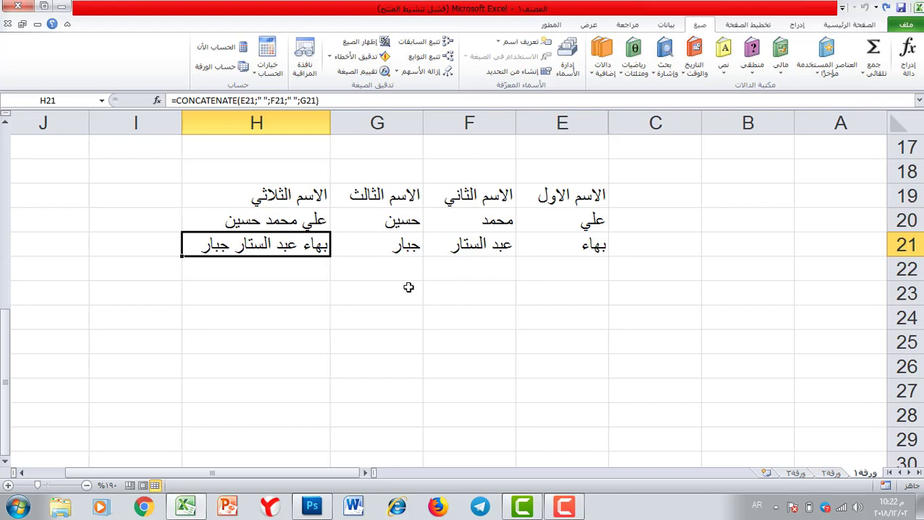
# Scroll down to the empty rows and select E39 for the new table's header
pyautogui.scroll(-1, 483, 289)
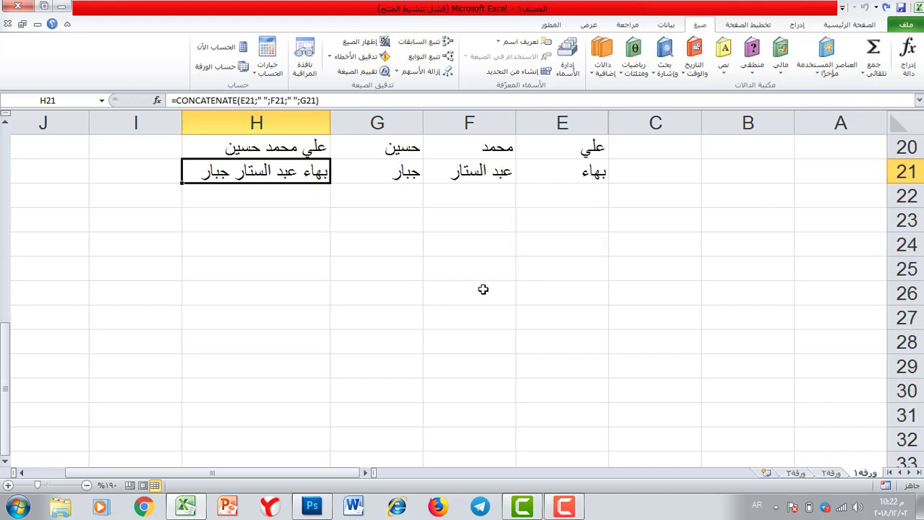
pyautogui.scroll(-5, 483, 289)
pyautogui.click(573, 247)
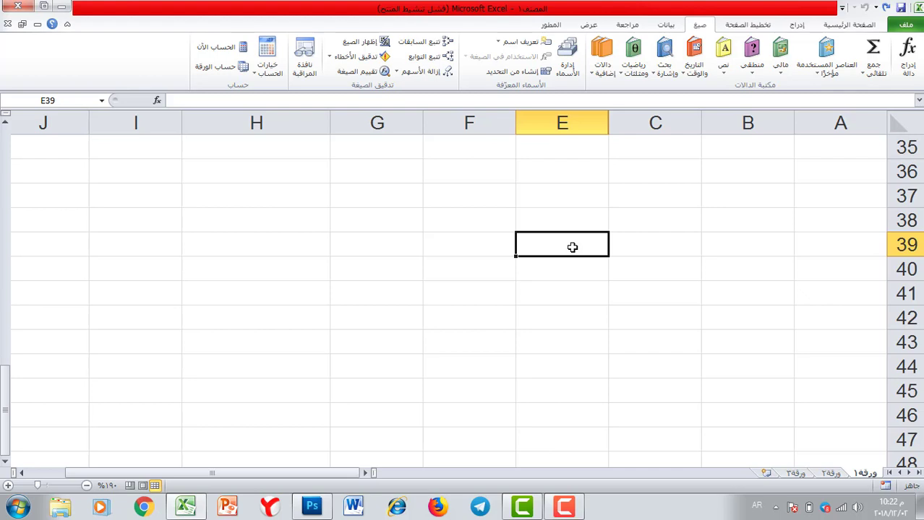
# Enter headers اسم الزبون, الجنس, الصفة and الاسم الكامل in E39:H39
pyautogui.write('اس')
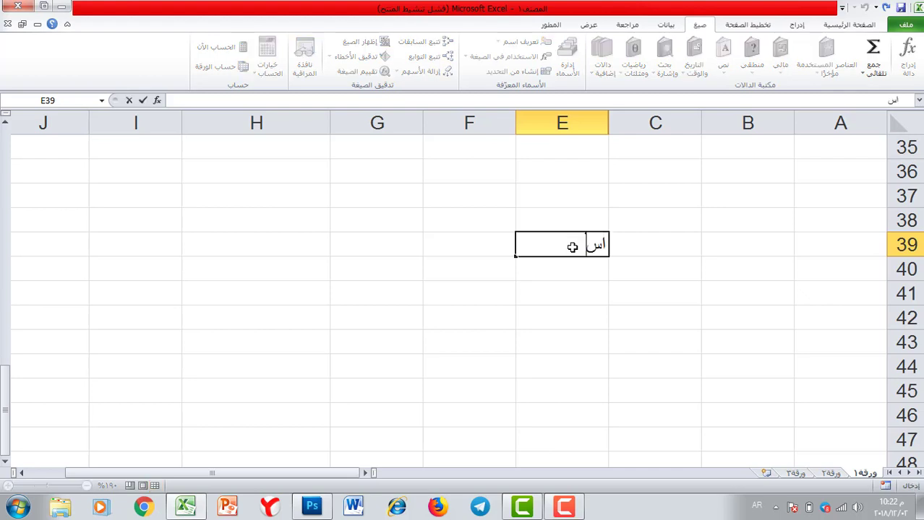
pyautogui.write('م الزبون')
pyautogui.click(452, 241)
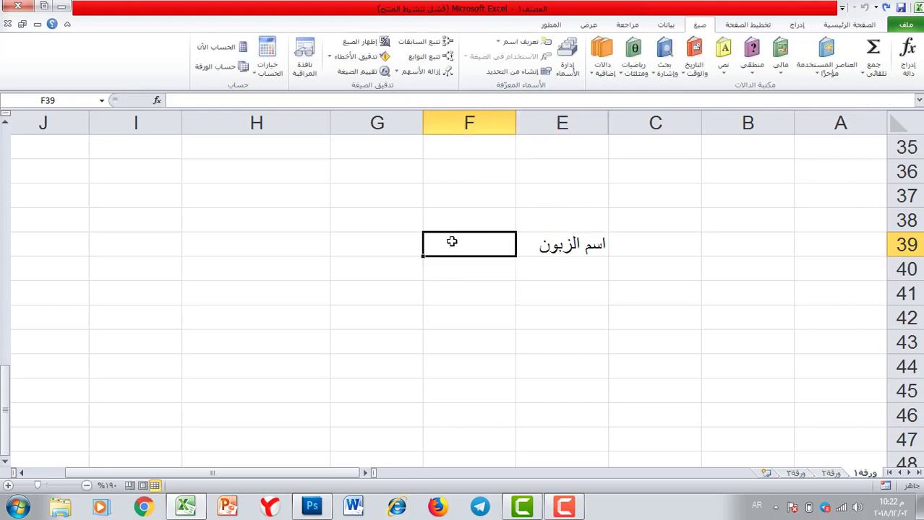
pyautogui.write('الجنس')
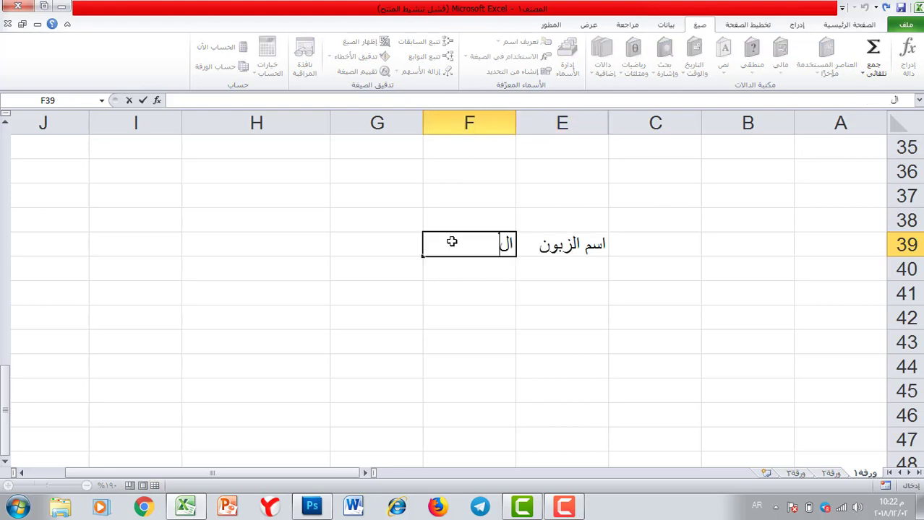
pyautogui.click(391, 248)
pyautogui.write('الصفى')
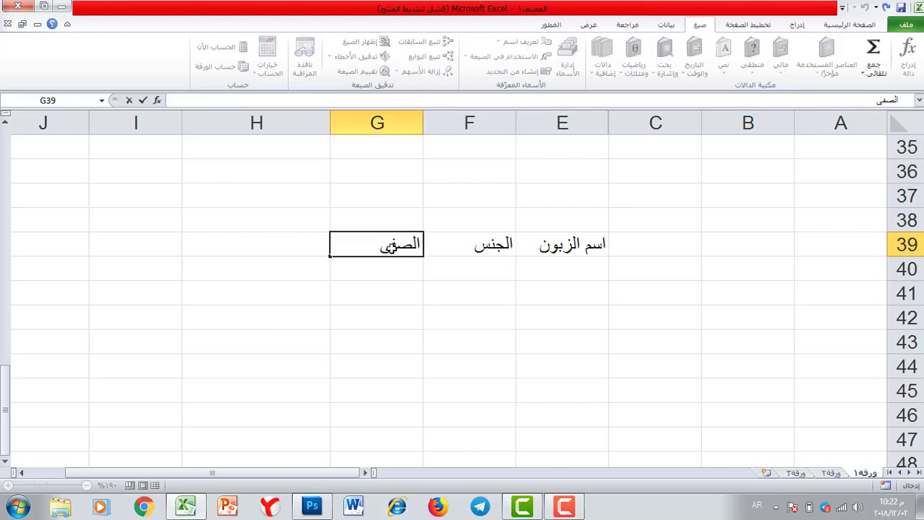
pyautogui.press('BackSpace')
pyautogui.write('ة')
pyautogui.click(291, 252)
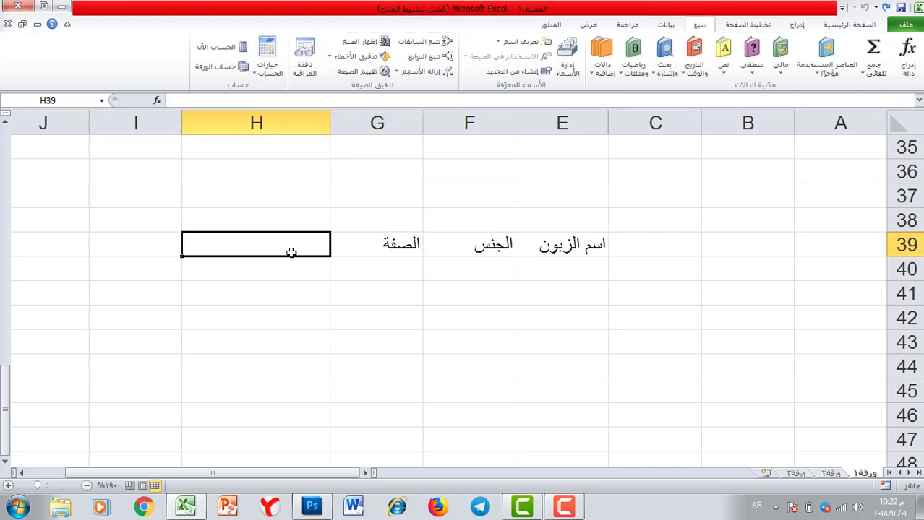
pyautogui.write('الاسم ال')
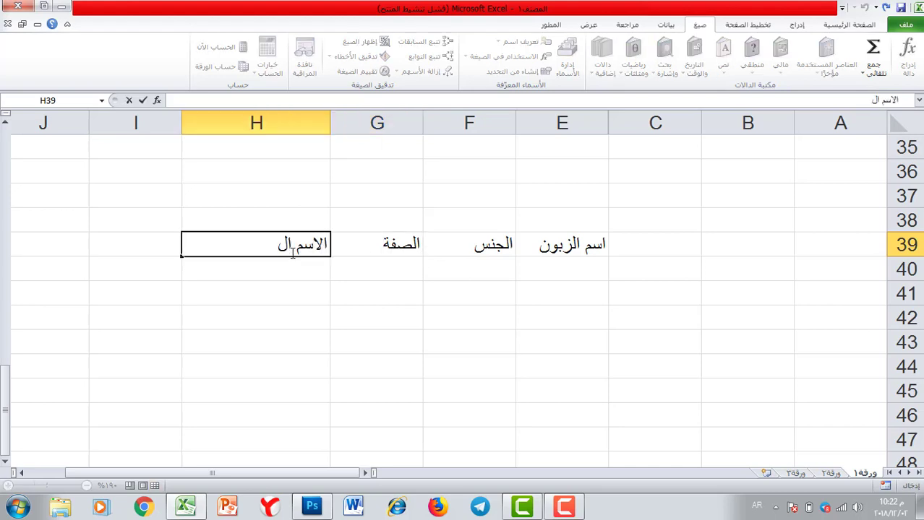
pyautogui.write('كامل')
# Enter the five customers' first names down E40:E44
pyautogui.click(571, 269)
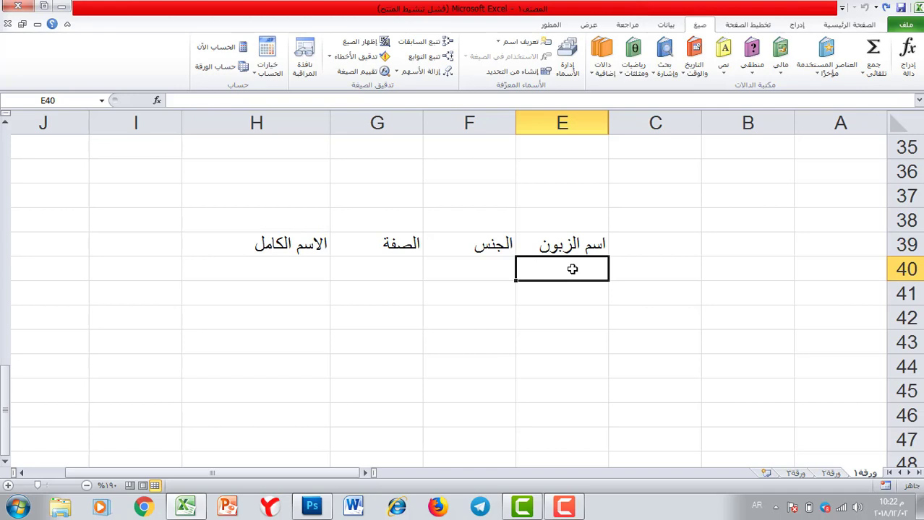
pyautogui.write('عل')
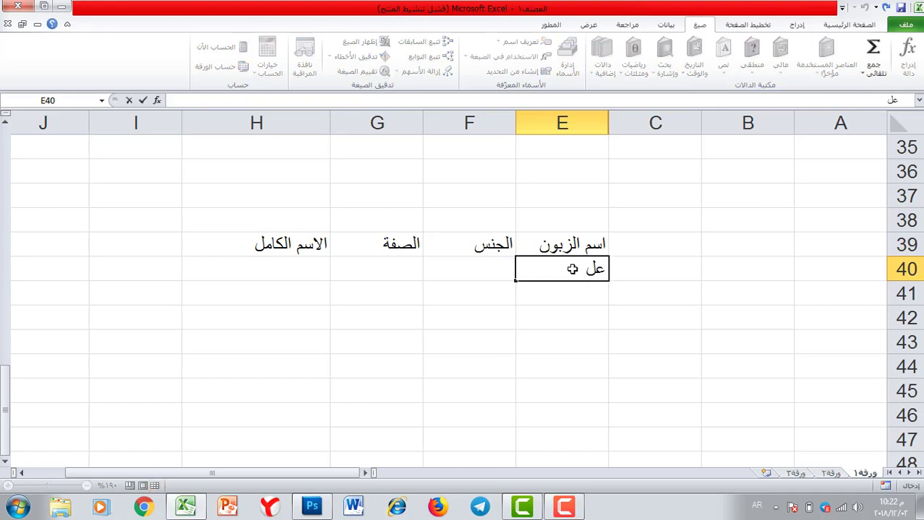
pyautogui.write('ي')
pyautogui.press('Return')
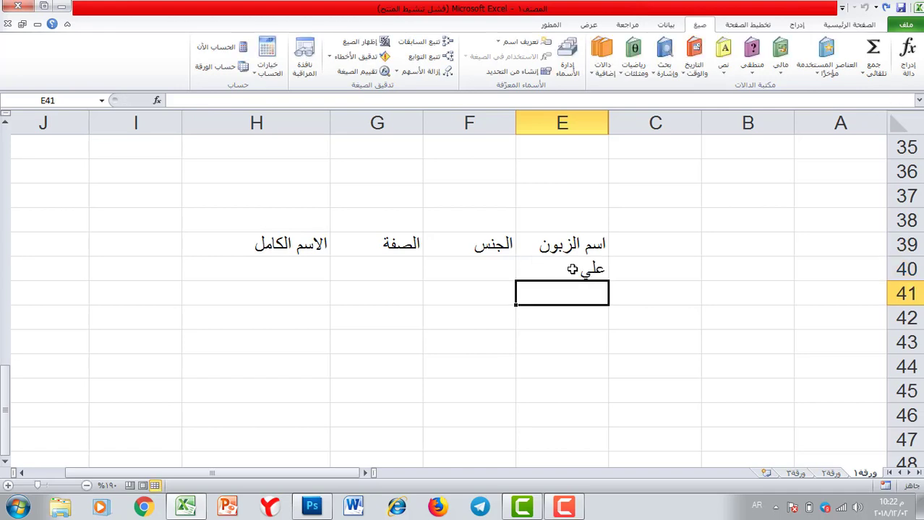
pyautogui.write('محمد')
pyautogui.press('Return')
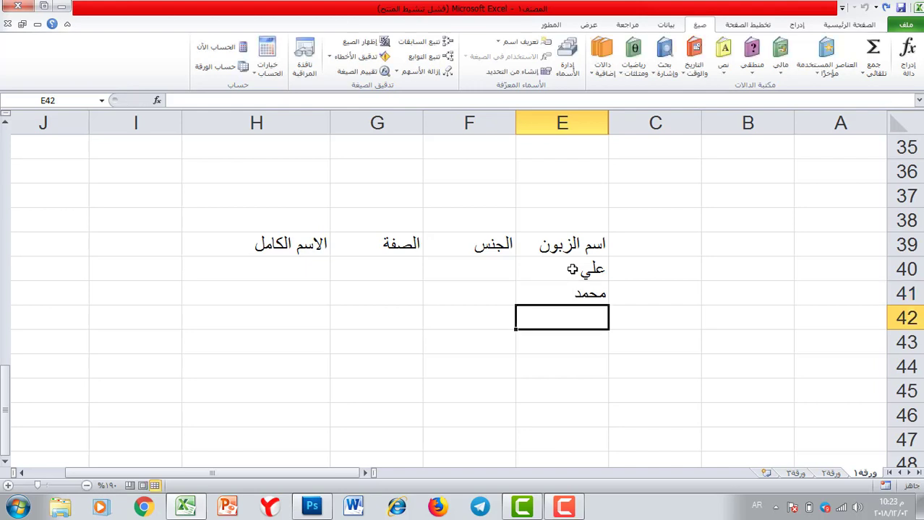
pyautogui.write('فا')
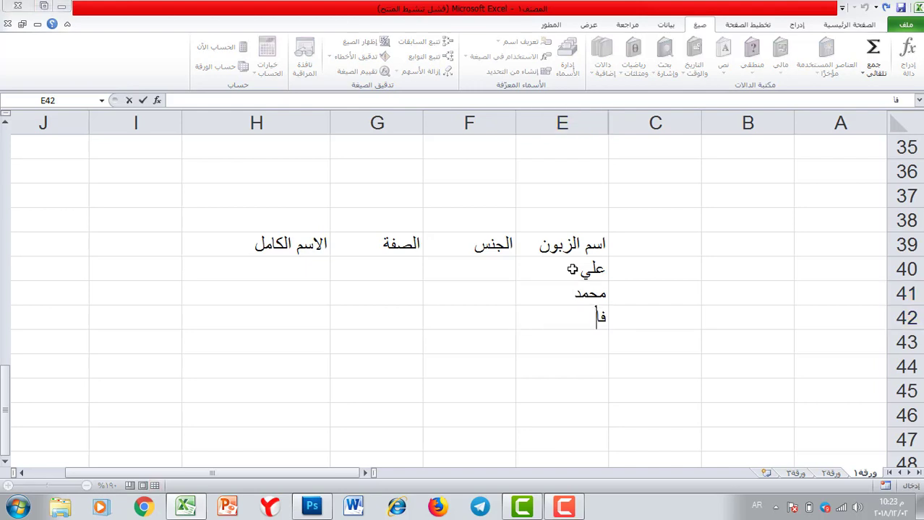
pyautogui.press('BackSpace')
pyautogui.write('اطمة')
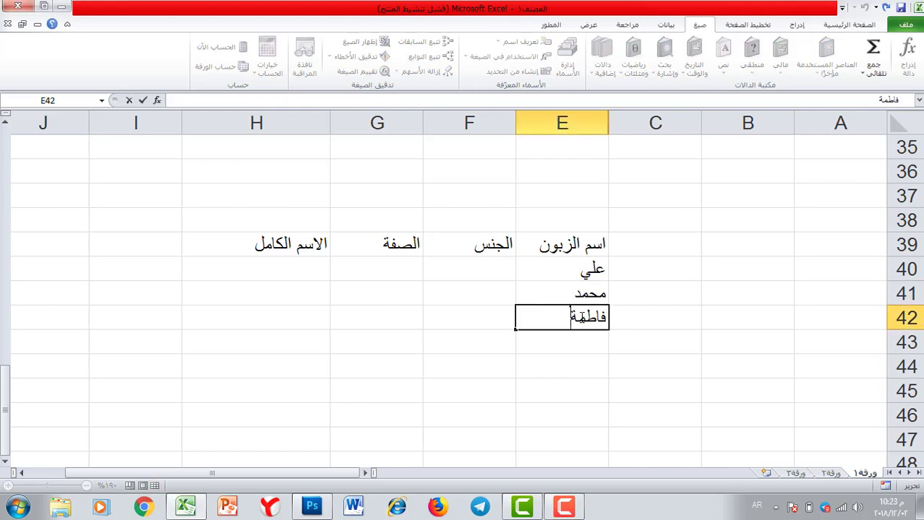
pyautogui.press('Return')
pyautogui.write('سميرة')
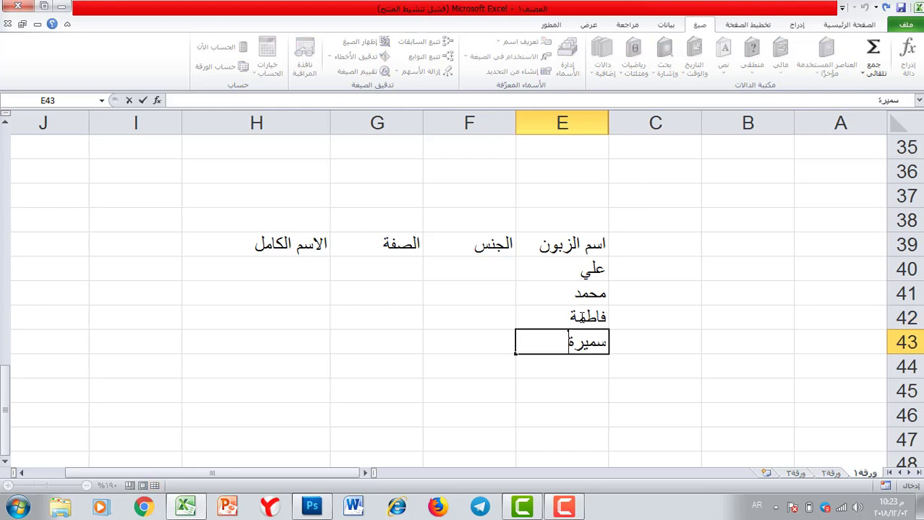
pyautogui.press('Return')
pyautogui.write('رقية')
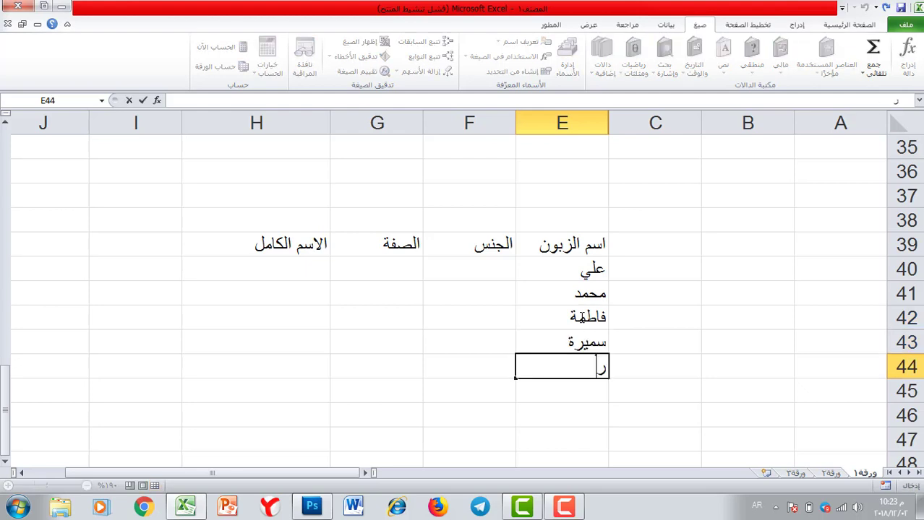
pyautogui.click(456, 270)
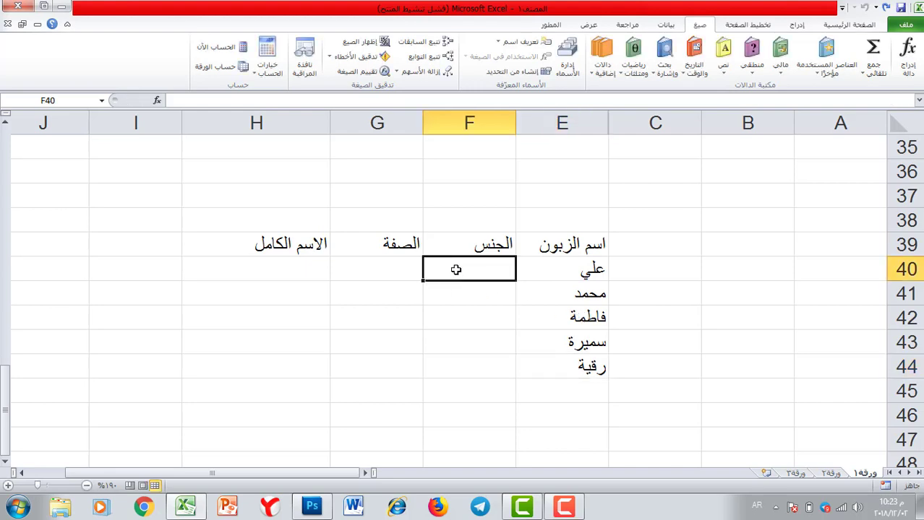
# Enter genders ذكر, ذكر, انثى, انثى, انثى for the customers in F40:F44
pyautogui.write('ذكر')
pyautogui.press('Return')
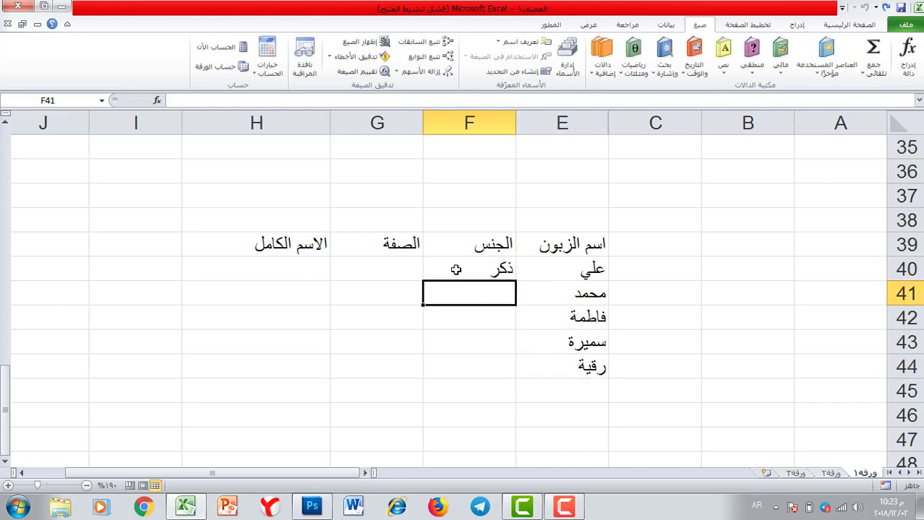
pyautogui.write('ذكر')
pyautogui.press('Return')
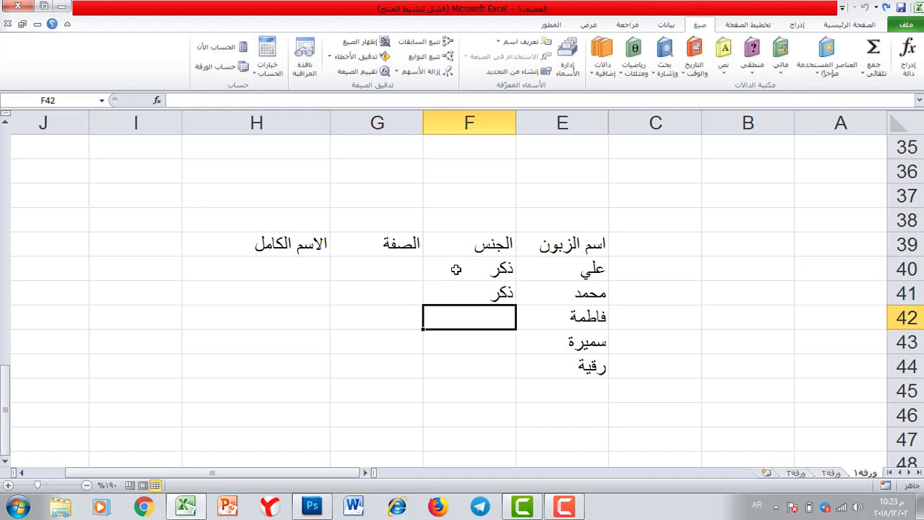
pyautogui.write('انثى')
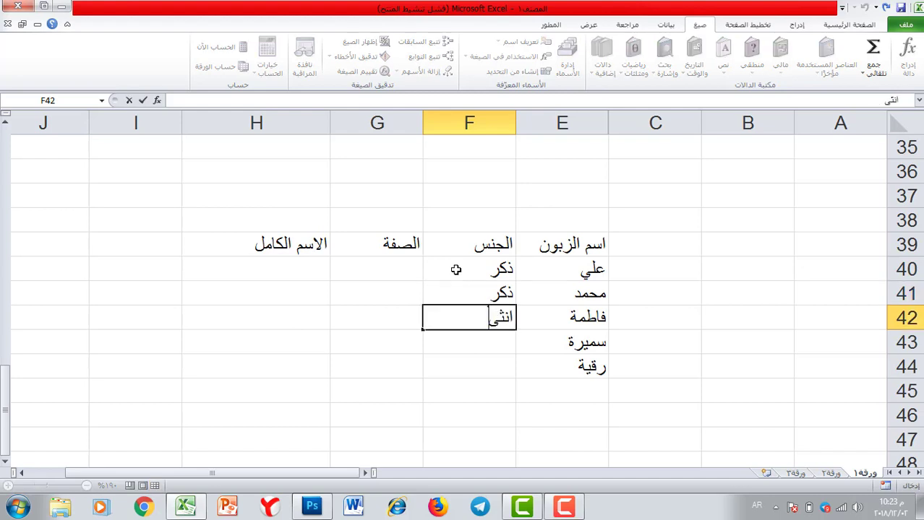
pyautogui.press('Return')
pyautogui.write('ا')
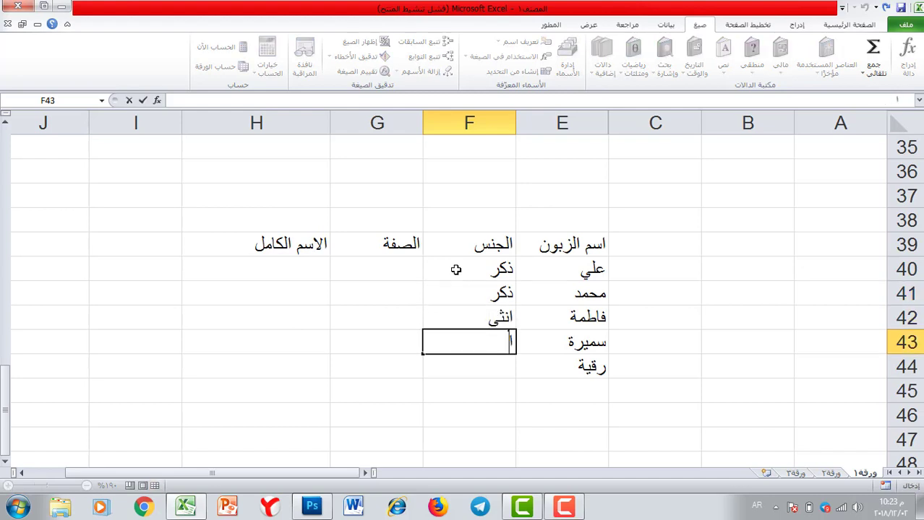
pyautogui.write('نثى')
pyautogui.press('Return')
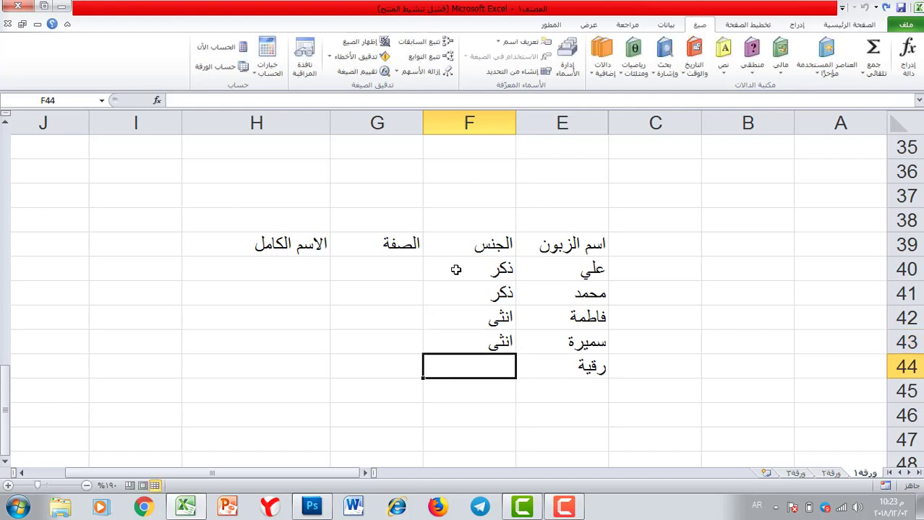
pyautogui.write('انثى')
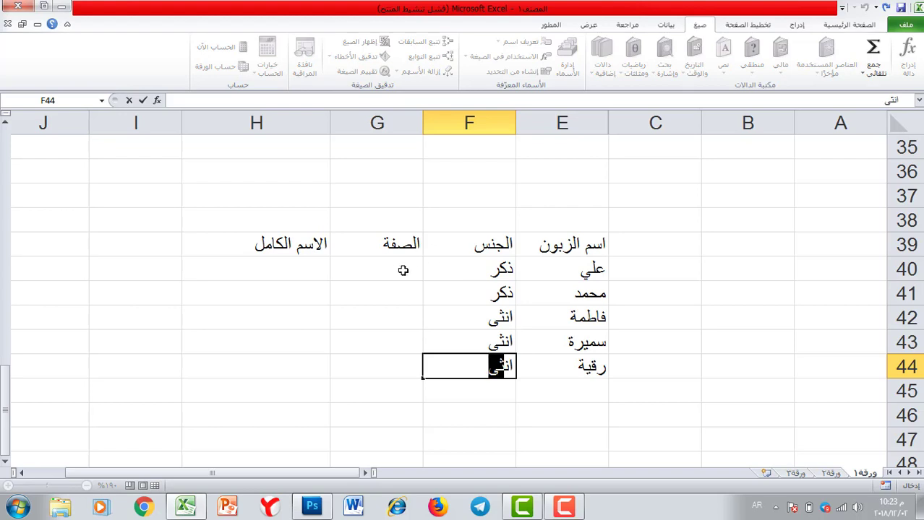
pyautogui.click(401, 268)
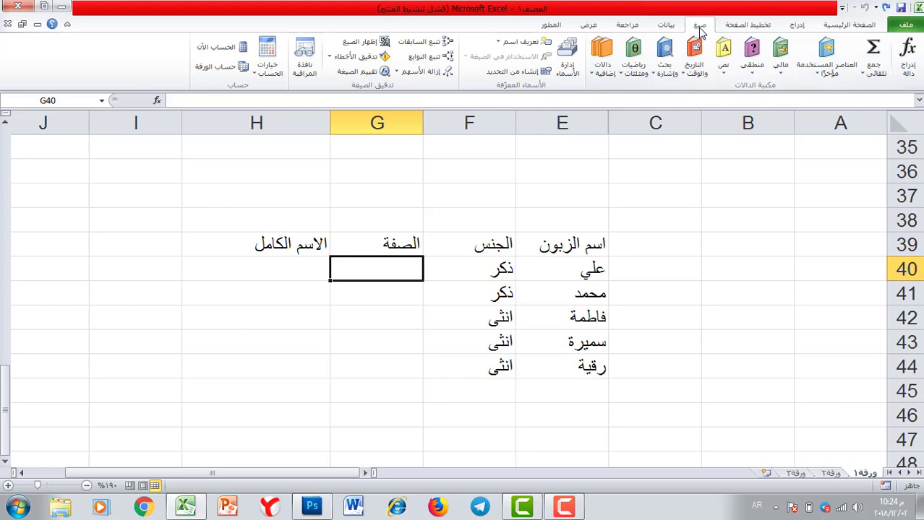
# Insert =IF(F40="ذكر";"السيد";"السيدة") into G40 using the Logical functions list
pyautogui.click(755, 63)
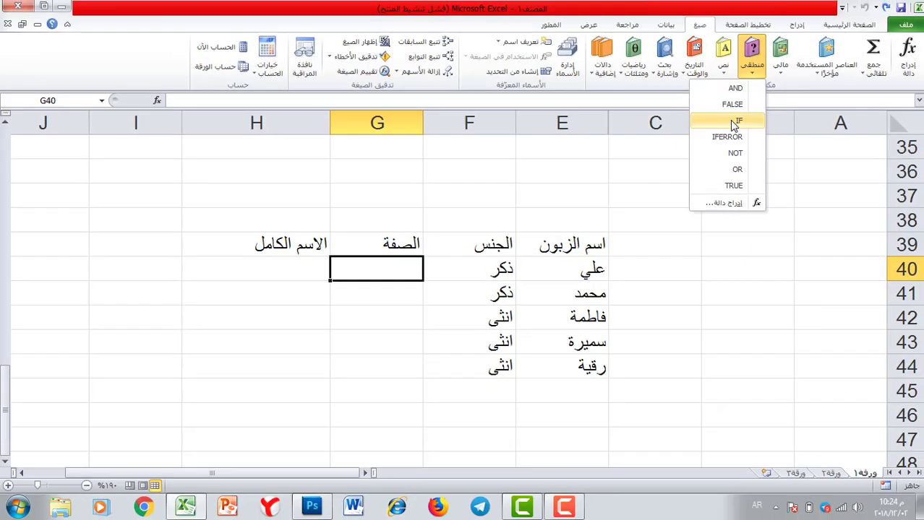
pyautogui.click(723, 166)
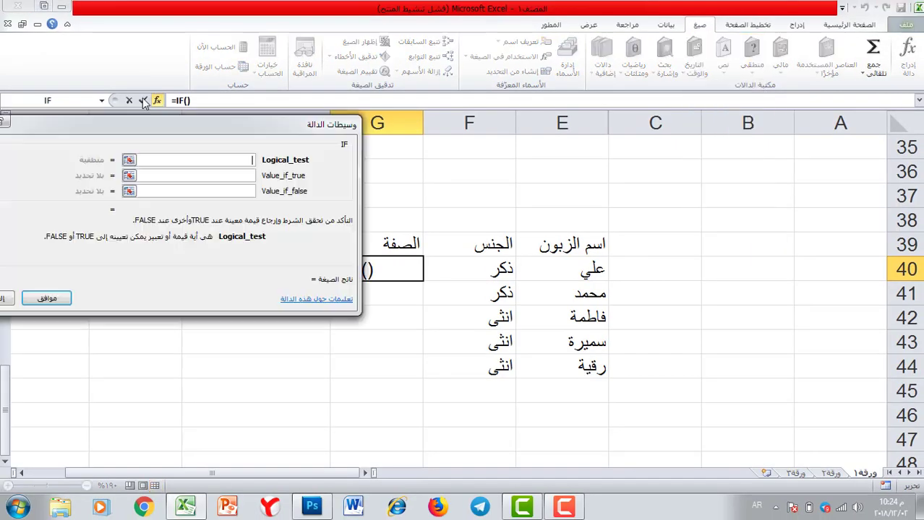
pyautogui.moveTo(217, 118); pyautogui.dragTo(347, 11)
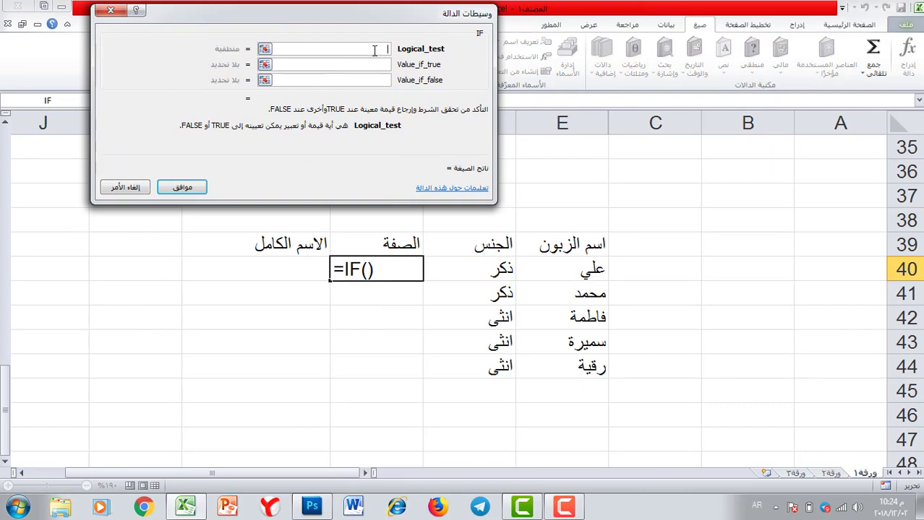
pyautogui.click(494, 269)
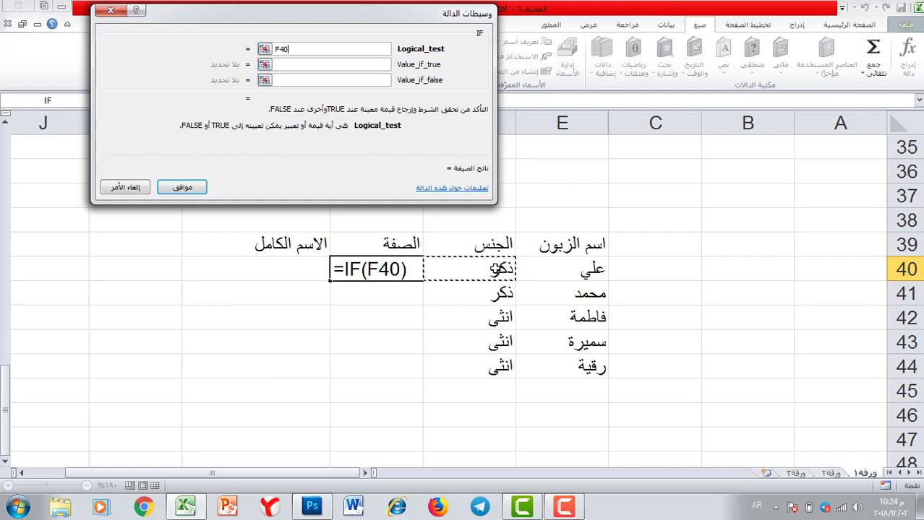
pyautogui.write('=')
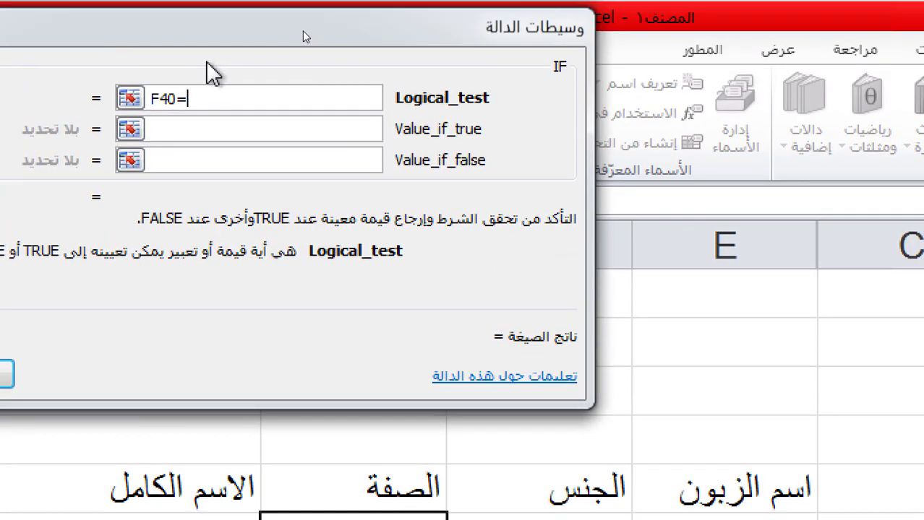
pyautogui.write('"ذكر')
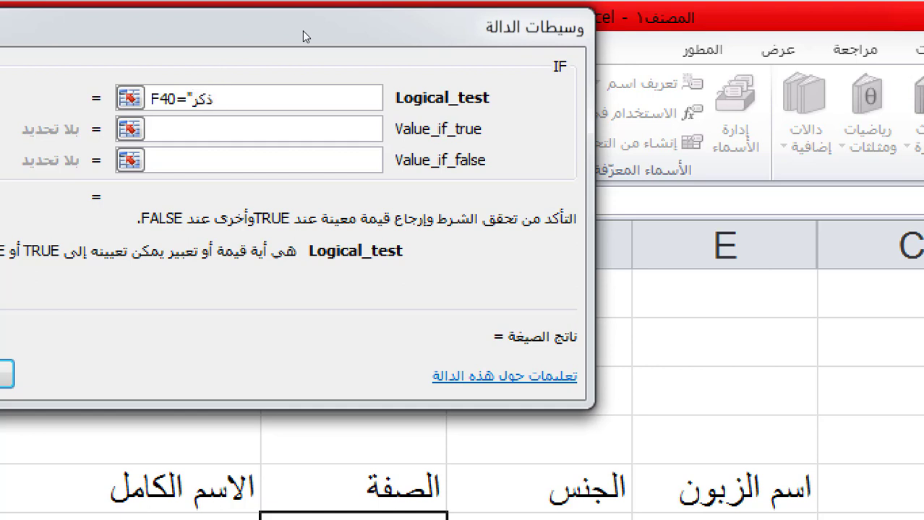
pyautogui.write('"')
pyautogui.click(222, 130)
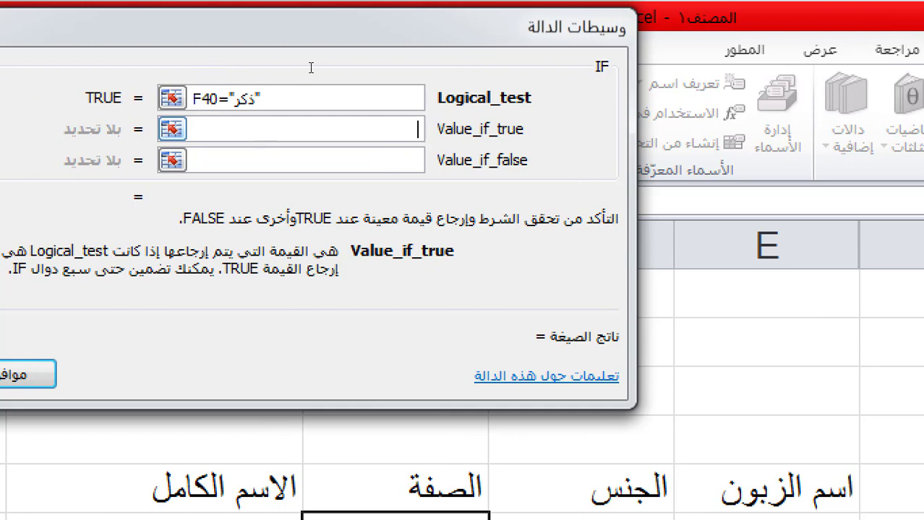
pyautogui.write('السيد')
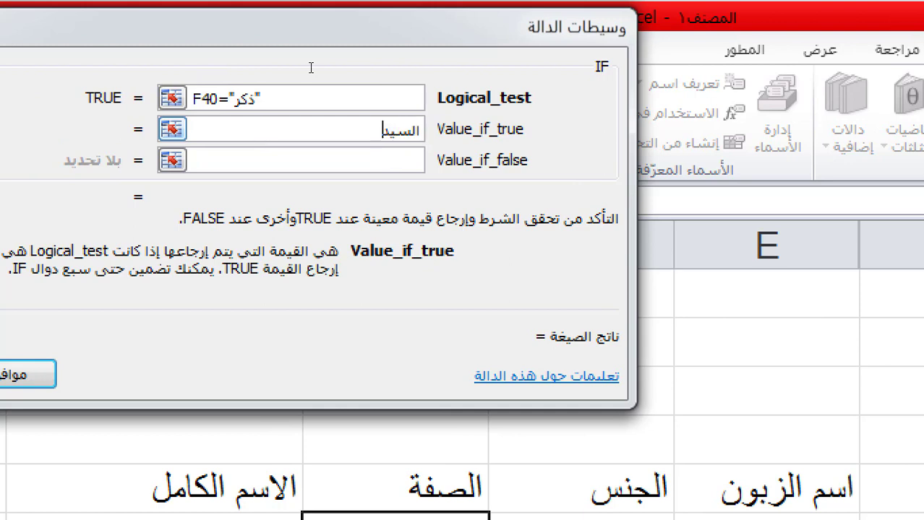
pyautogui.click(286, 160)
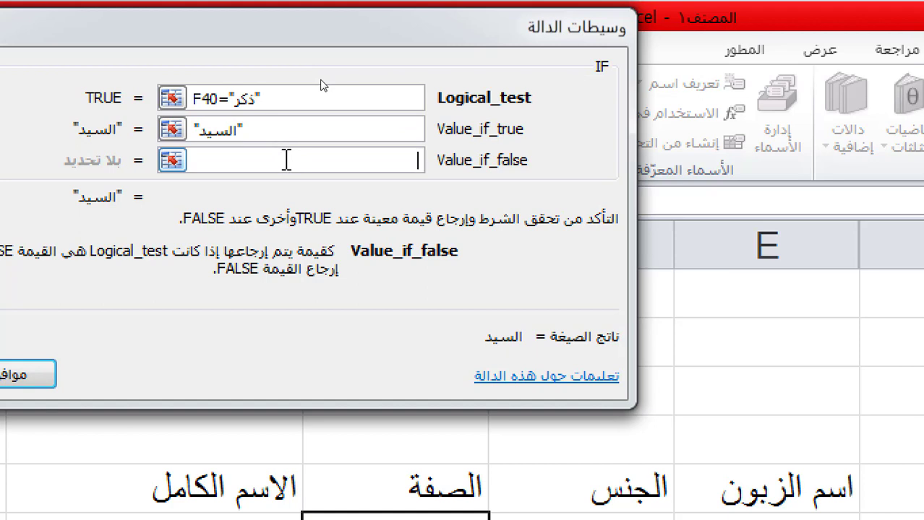
pyautogui.write('السيدة')
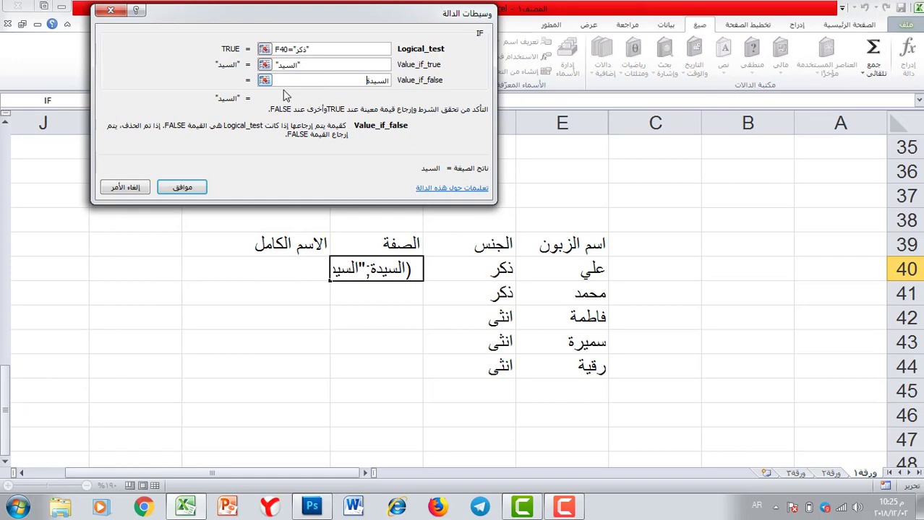
pyautogui.click(180, 188)
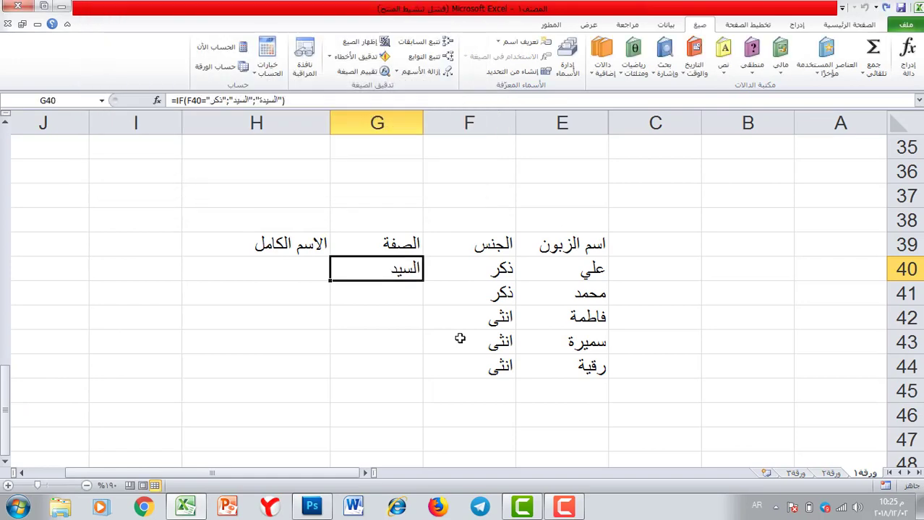
# Fill the IF formula from G40 down to G44 and check the copies in G41 and G42
pyautogui.moveTo(331, 281); pyautogui.dragTo(337, 372)
pyautogui.click(405, 269)
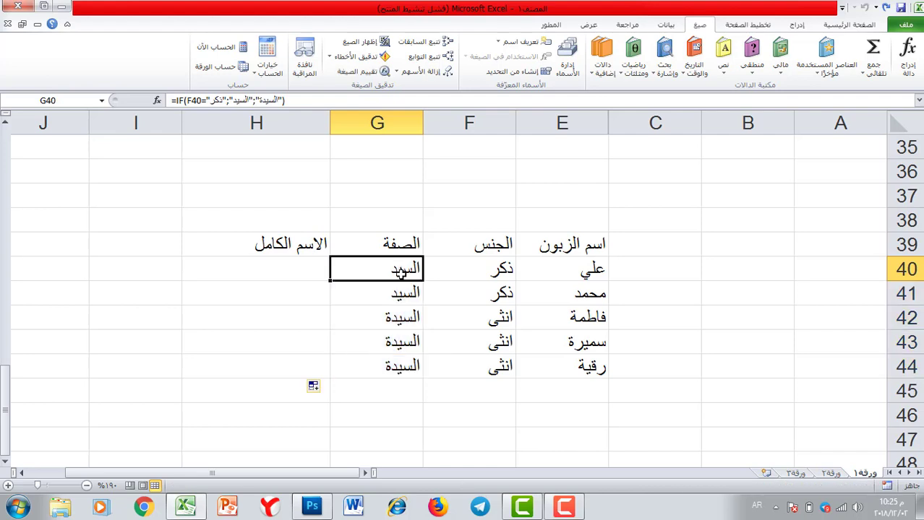
pyautogui.click(398, 293)
pyautogui.click(388, 318)
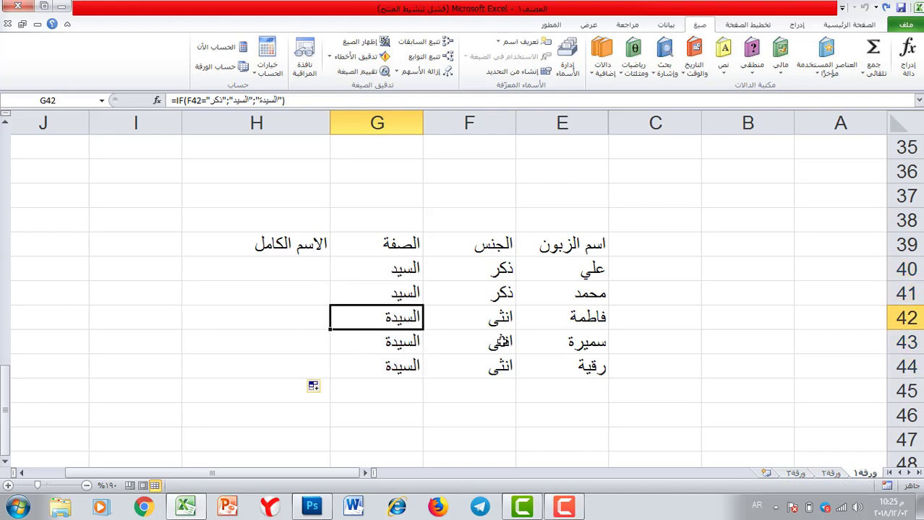
pyautogui.click(275, 267)
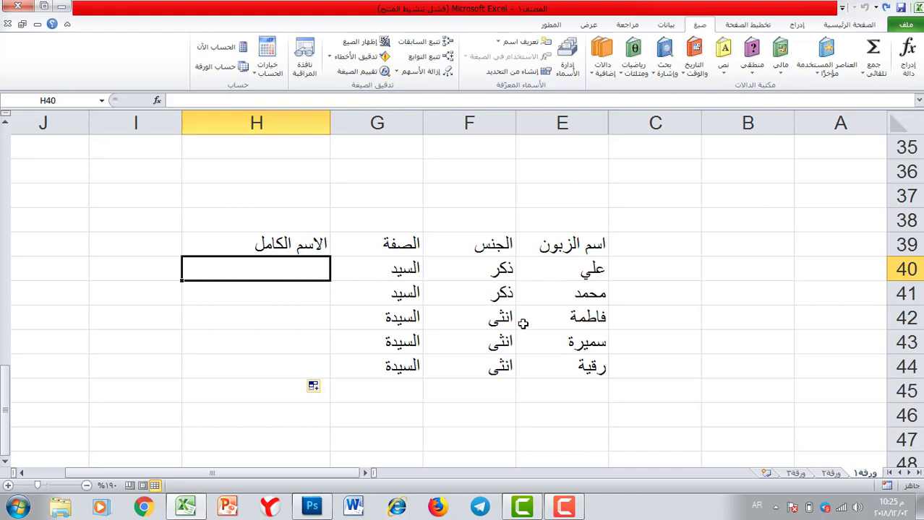
# Insert =CONCATENATE(G40;" ";E40) into H40 to join title and customer name
pyautogui.click(723, 70)
pyautogui.click(688, 152)
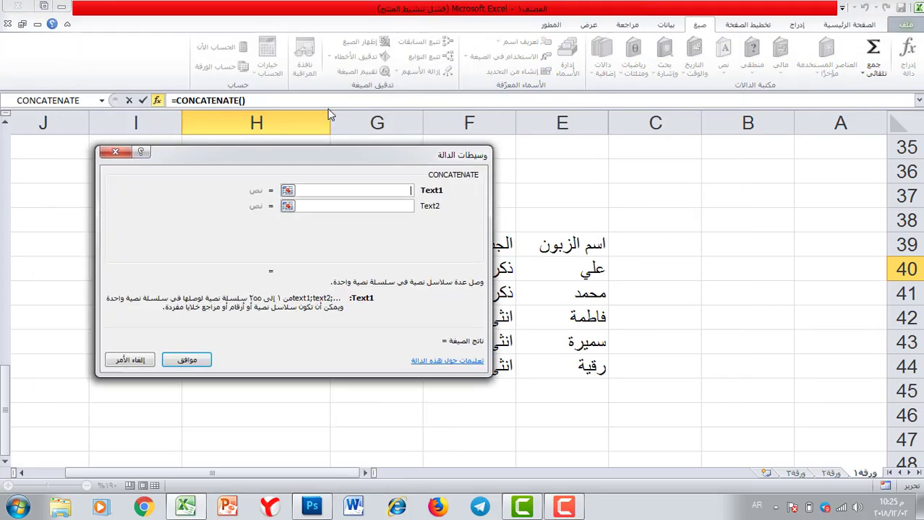
pyautogui.click(398, 269)
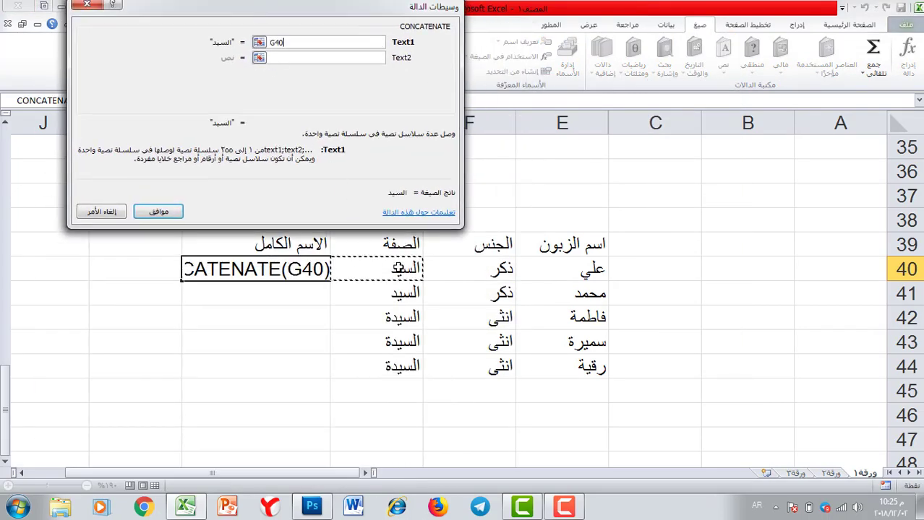
pyautogui.click(305, 59)
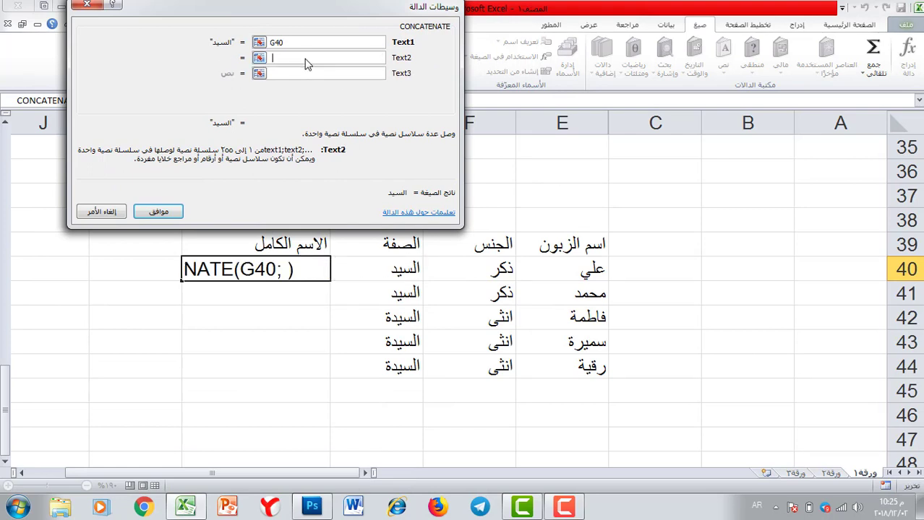
pyautogui.write('" "')
pyautogui.click(302, 74)
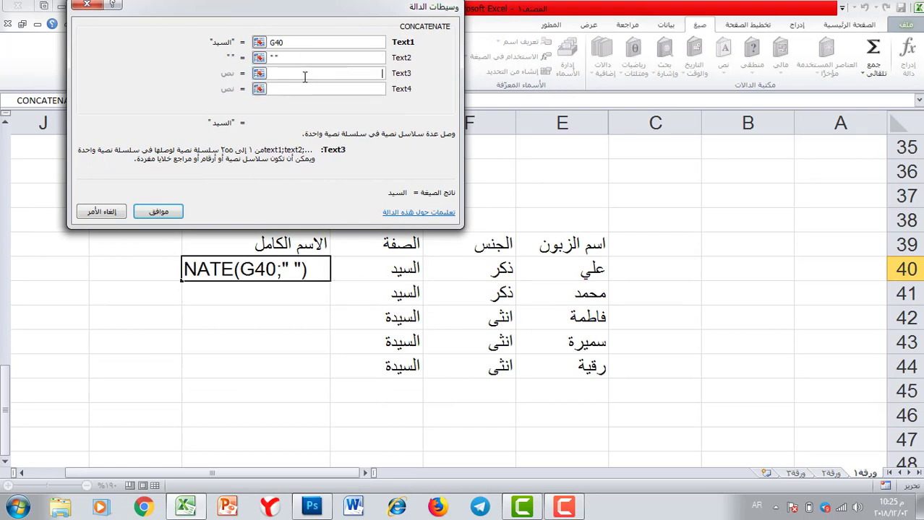
pyautogui.click(577, 263)
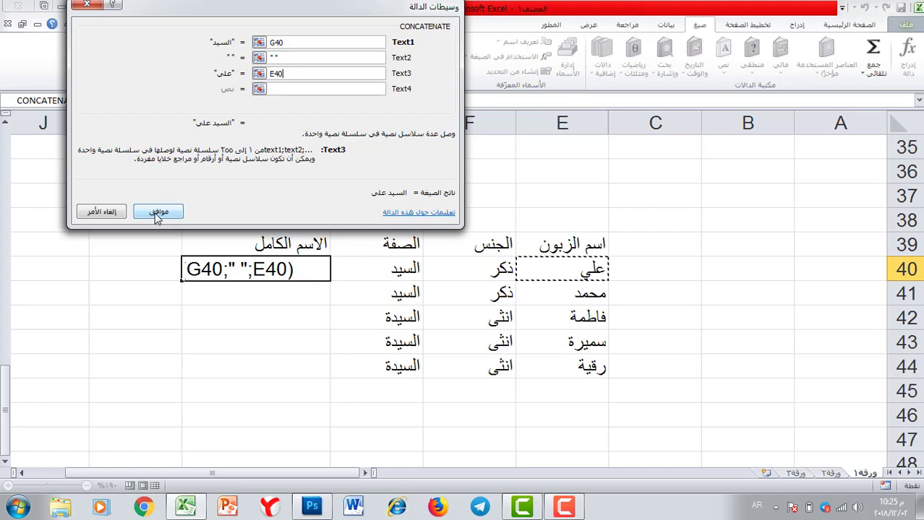
pyautogui.click(157, 214)
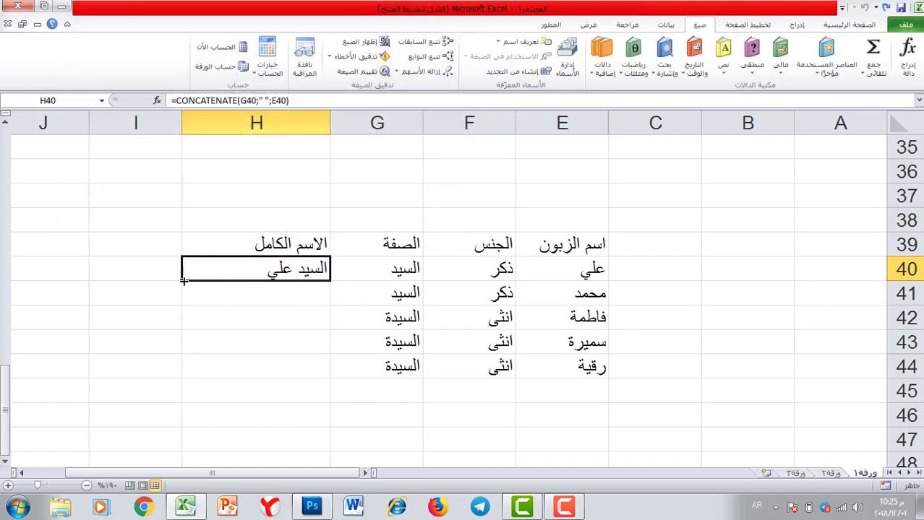
# Fill the CONCATENATE formula from H40 down to H44 and deselect
pyautogui.moveTo(184, 281); pyautogui.dragTo(184, 372)
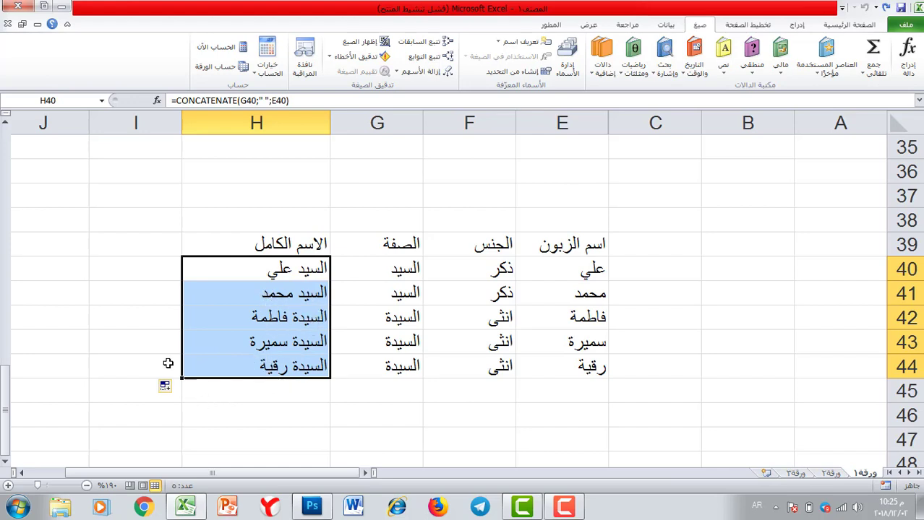
pyautogui.click(141, 324)
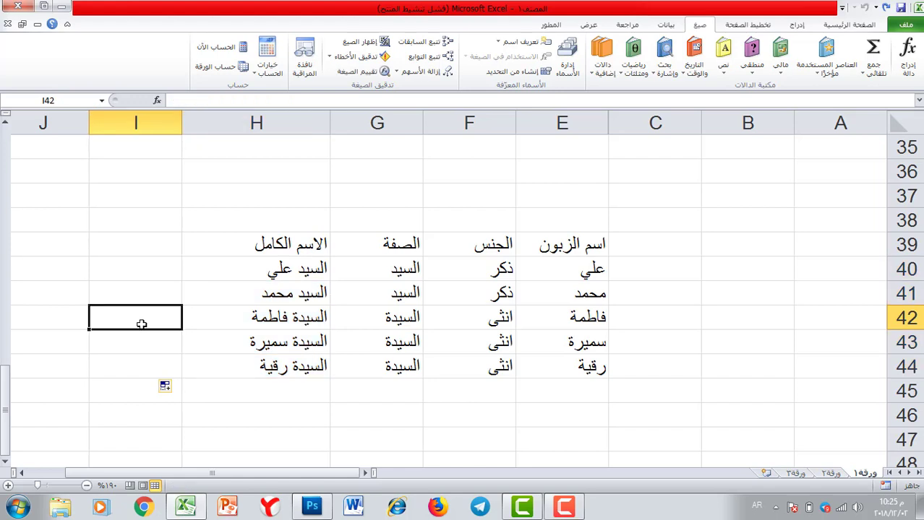